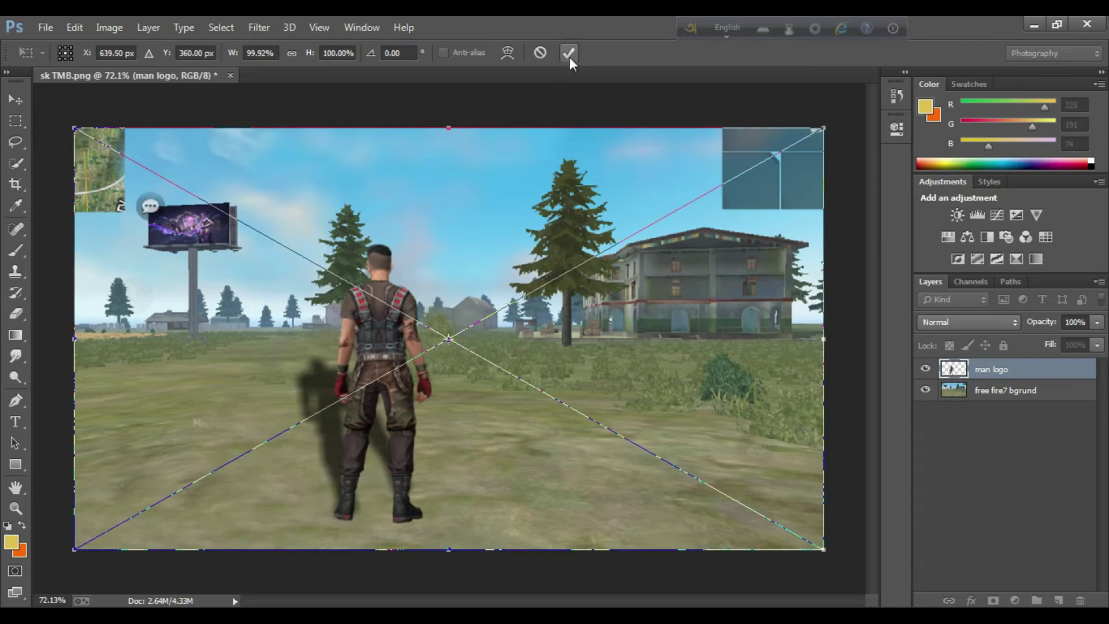
# Step: Place the Indian flag image, enlarge it and position it so the flag flies above the man's head
pyautogui.scroll(1, 444, 303)
pyautogui.scroll(-1, 444, 303)
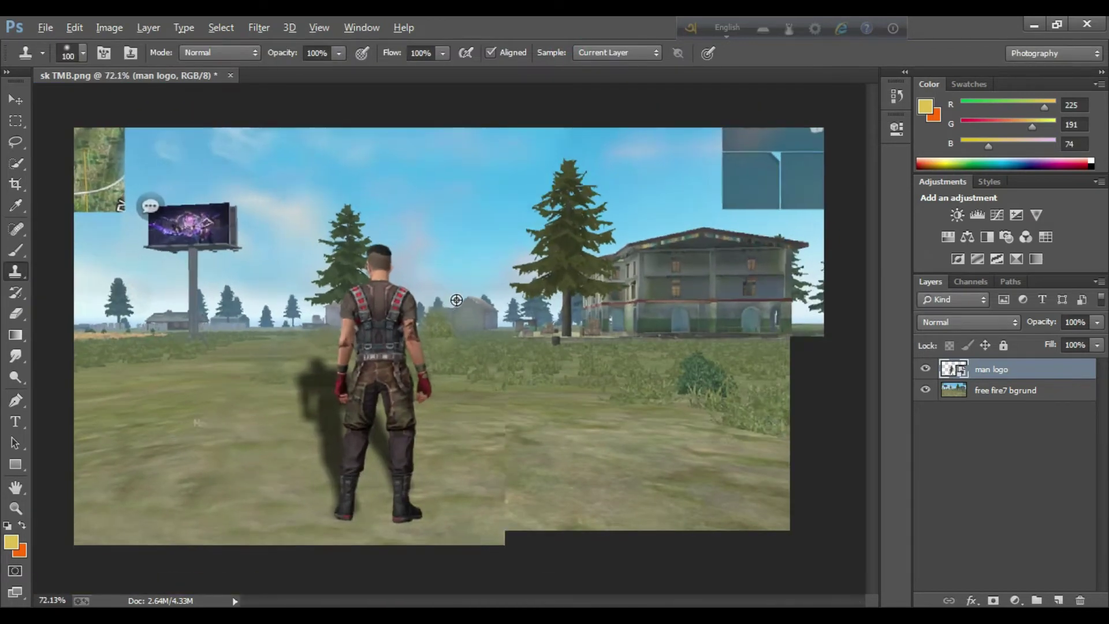
pyautogui.click(16, 100)
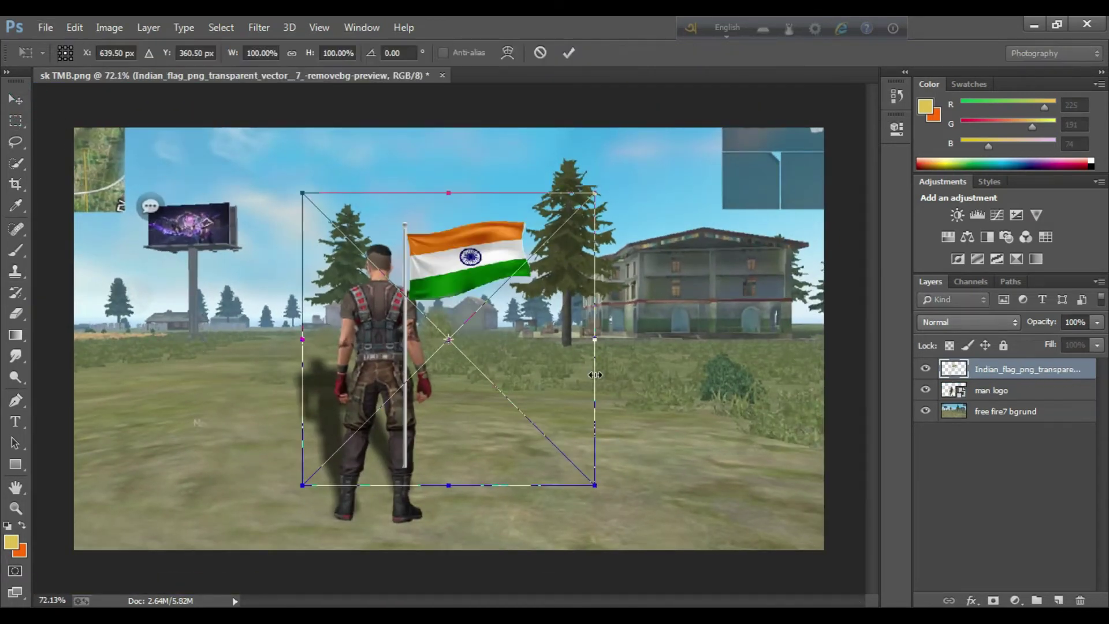
pyautogui.moveTo(599, 187); pyautogui.dragTo(651, 136)
pyautogui.moveTo(567, 309); pyautogui.dragTo(533, 267)
pyautogui.click(568, 52)
# Step: Put the flag layer beneath the man logo layer and shift the flag sideways so its pole stands behind the man
pyautogui.moveTo(1014, 372); pyautogui.dragTo(1019, 399)
pyautogui.moveTo(408, 213); pyautogui.dragTo(434, 214)
pyautogui.scroll(-1, 564, 354)
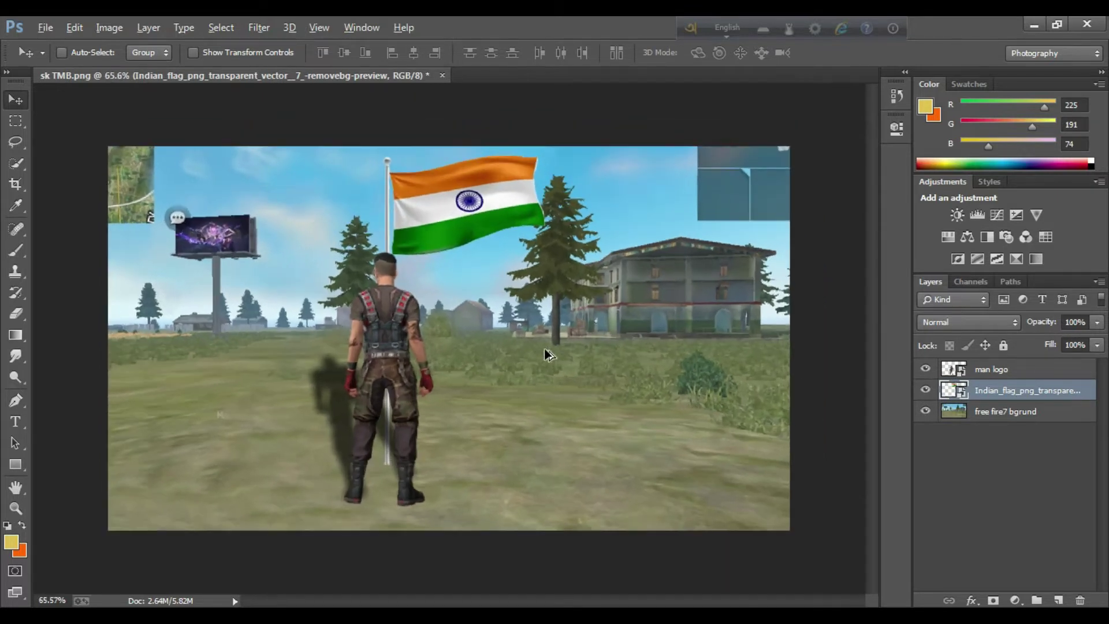
# Step: Soften the flag layer with a Box Blur of 1 pixel radius
pyautogui.click(255, 28)
pyautogui.moveTo(276, 206)
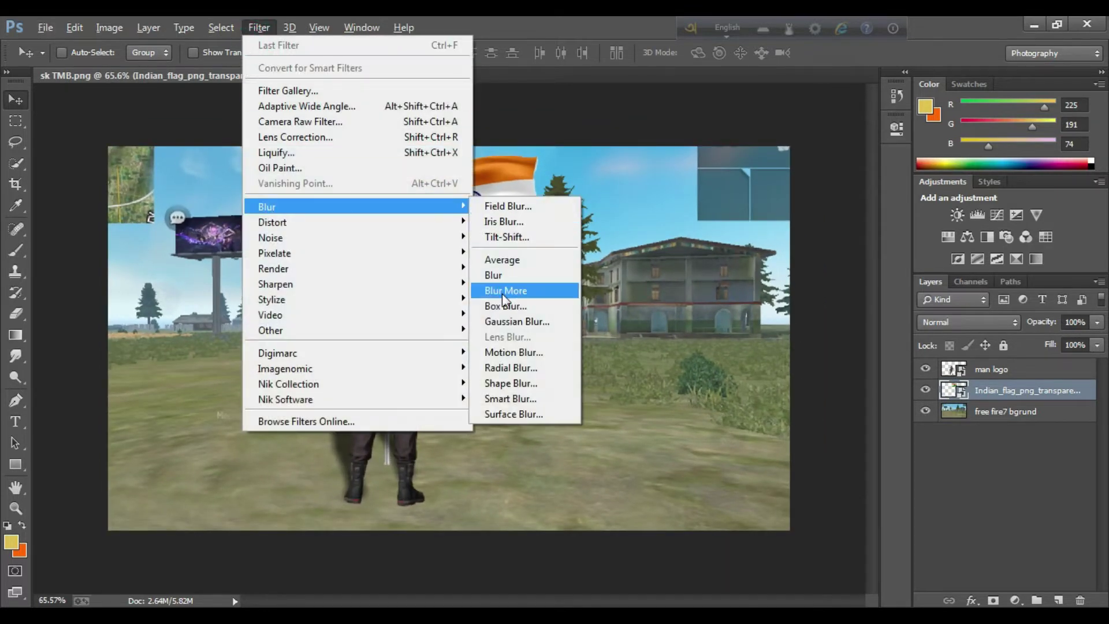
pyautogui.click(501, 293)
pyautogui.moveTo(749, 370); pyautogui.dragTo(743, 372)
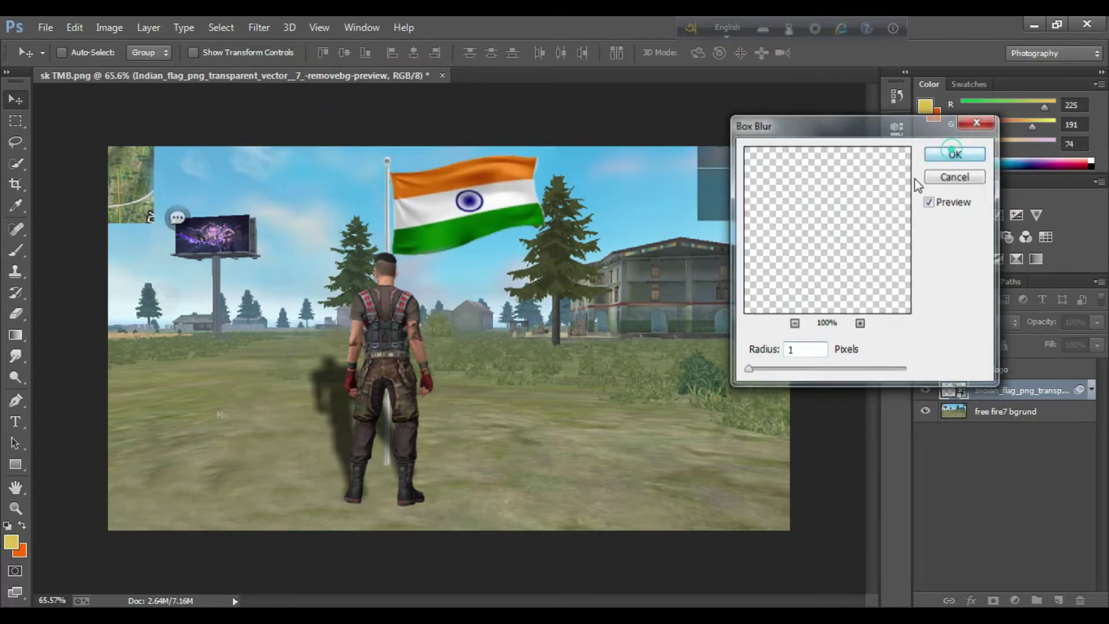
pyautogui.click(955, 153)
# Step: Rasterize the flag layer and fade the pole's lower end between the man's legs with a size 30 eraser
pyautogui.press('e')
pyautogui.scroll(5, 448, 472)
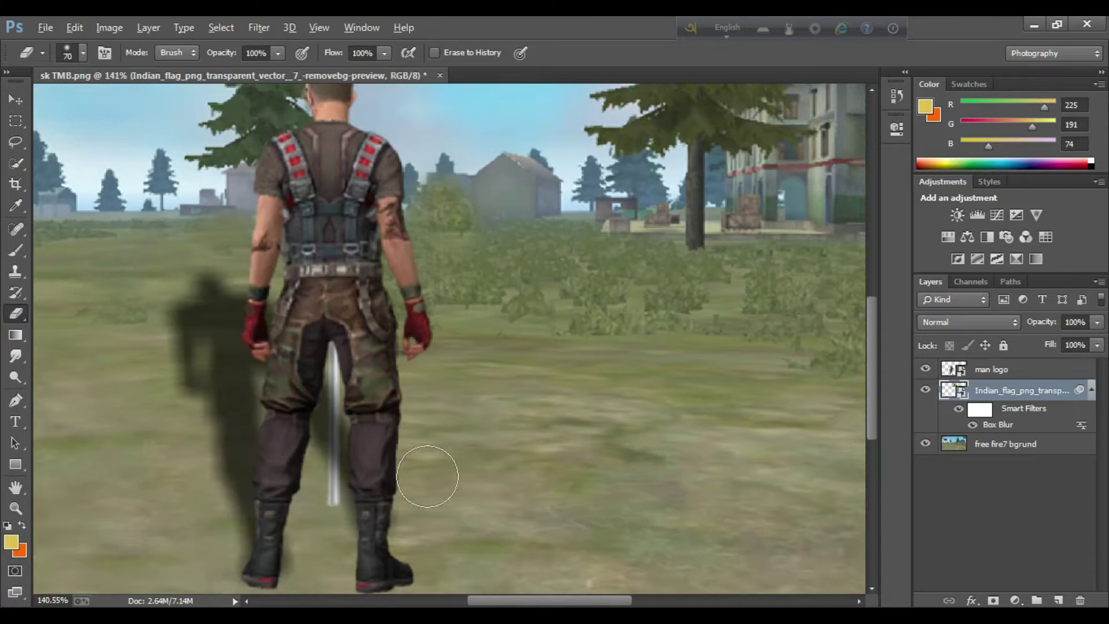
pyautogui.click(342, 514)
pyautogui.click(426, 238)
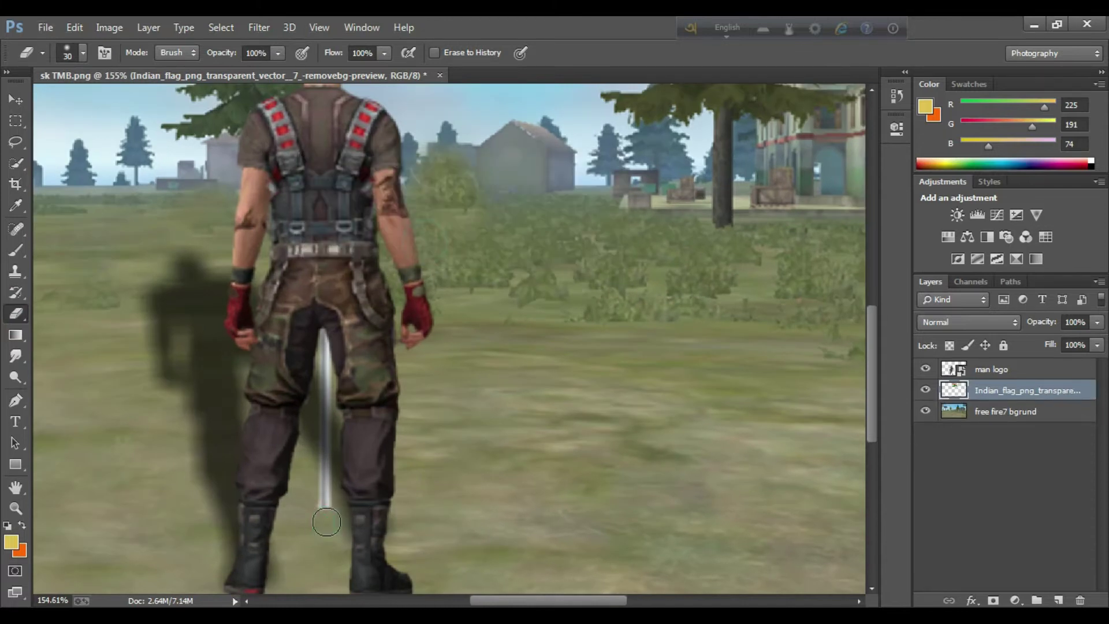
pyautogui.scroll(-5, 339, 525)
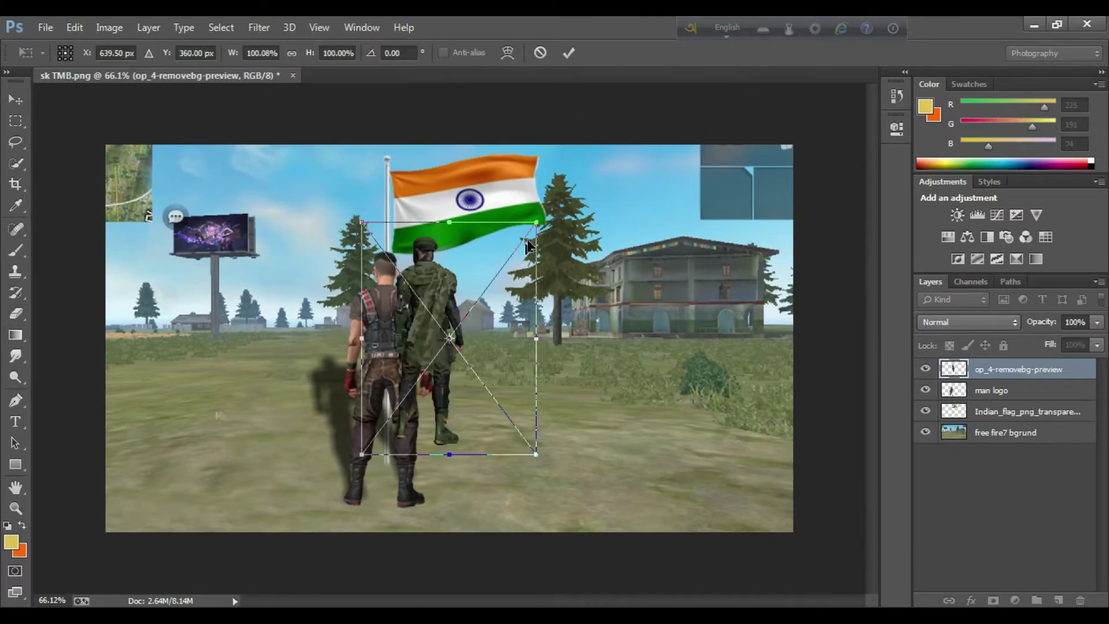
# Step: Enlarge the placed op_4 soldier image to about 123% and position it beside the man, to his right
pyautogui.moveTo(537, 222); pyautogui.dragTo(572, 175)
pyautogui.moveTo(530, 328); pyautogui.dragTo(598, 359)
pyautogui.moveTo(636, 205); pyautogui.dragTo(624, 221)
pyautogui.moveTo(570, 335); pyautogui.dragTo(561, 335)
pyautogui.moveTo(613, 220); pyautogui.dragTo(610, 230)
pyautogui.moveTo(573, 352); pyautogui.dragTo(577, 347)
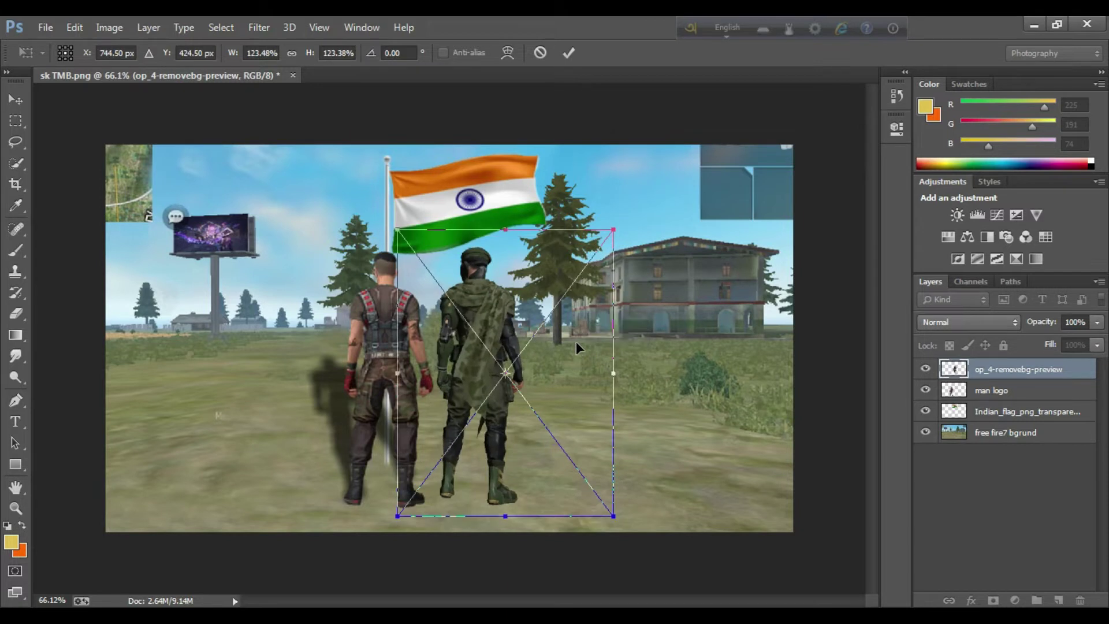
pyautogui.click(568, 52)
# Step: Duplicate the op_4 soldier layer and flip, rotate and distort the copy into a shadow shape leaning away from his feet
pyautogui.press('s')
pyautogui.click(544, 315)
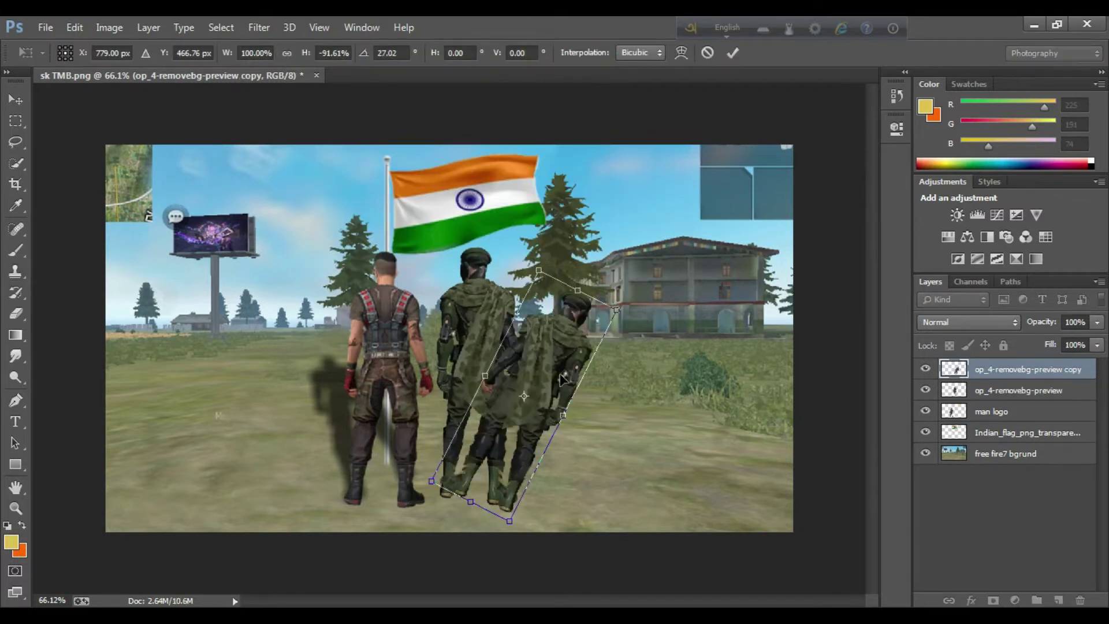
pyautogui.moveTo(559, 370); pyautogui.dragTo(557, 367)
pyautogui.rightClick(556, 364)
pyautogui.click(644, 448)
pyautogui.rightClick(552, 329)
pyautogui.click(583, 399)
pyautogui.moveTo(617, 310); pyautogui.dragTo(554, 378)
pyautogui.click(732, 52)
# Step: Move the soldier's copy layer beneath the original and fit its feet to his boots, erasing the excess
pyautogui.moveTo(1004, 379); pyautogui.dragTo(1004, 401)
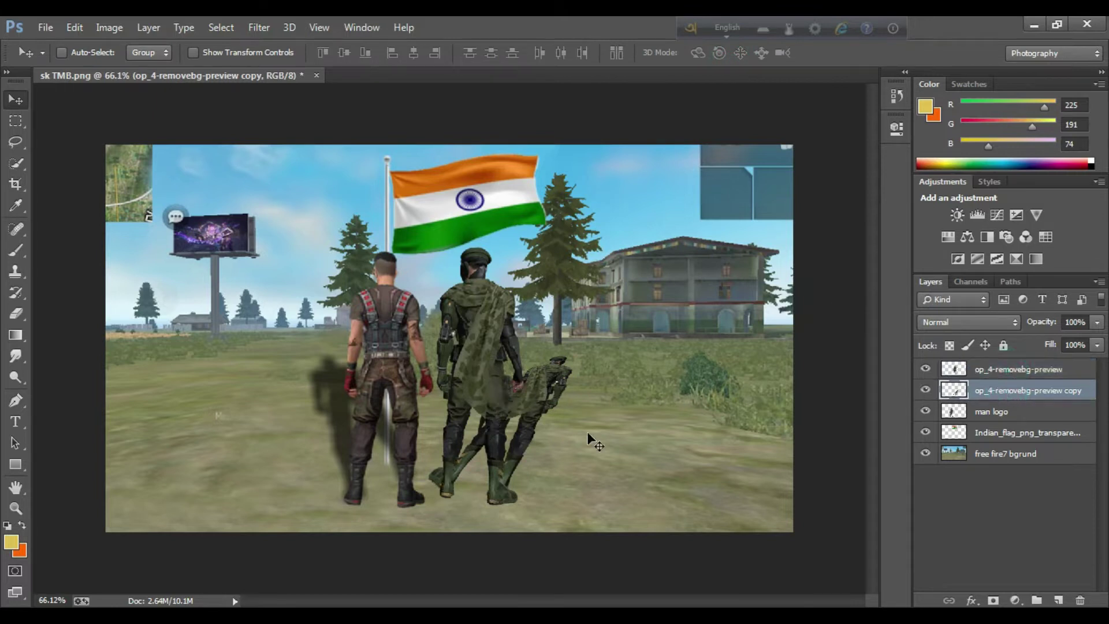
pyautogui.moveTo(531, 407); pyautogui.dragTo(540, 409)
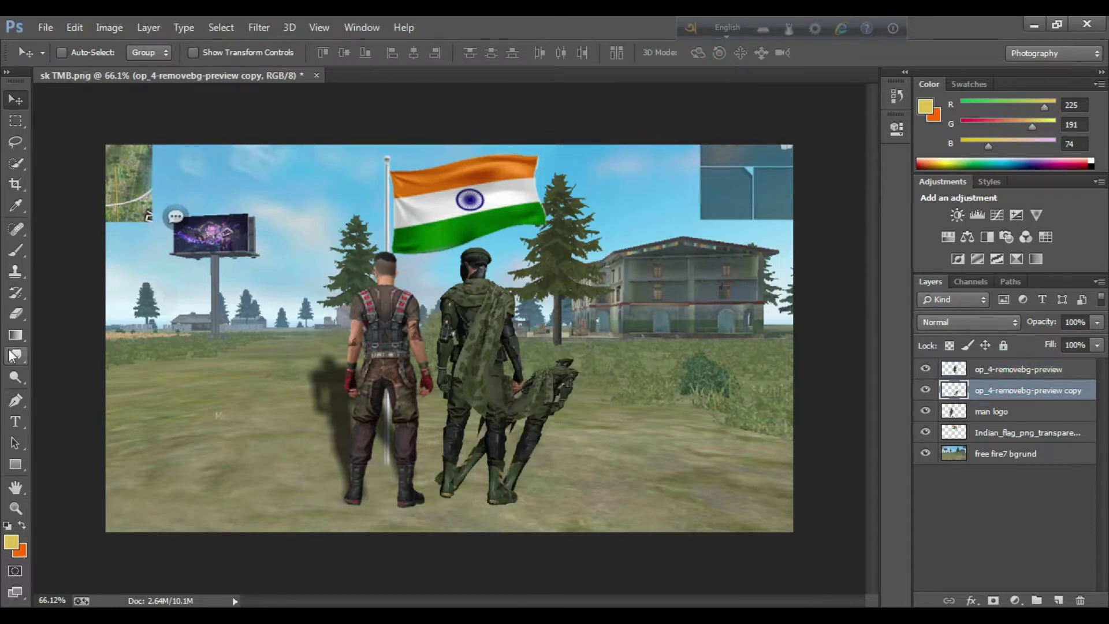
pyautogui.press('e')
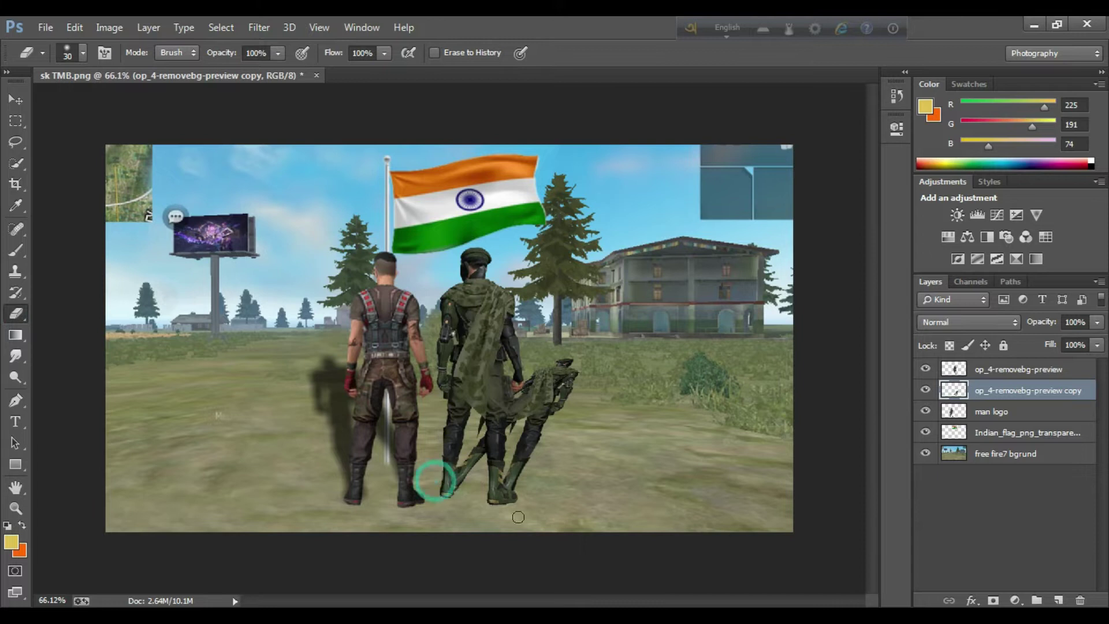
# Step: Darken the soldier's copy to black with Hue/Saturation lightness and reduce its layer opacity to 51%
pyautogui.hotkey('ctrl', 'u')
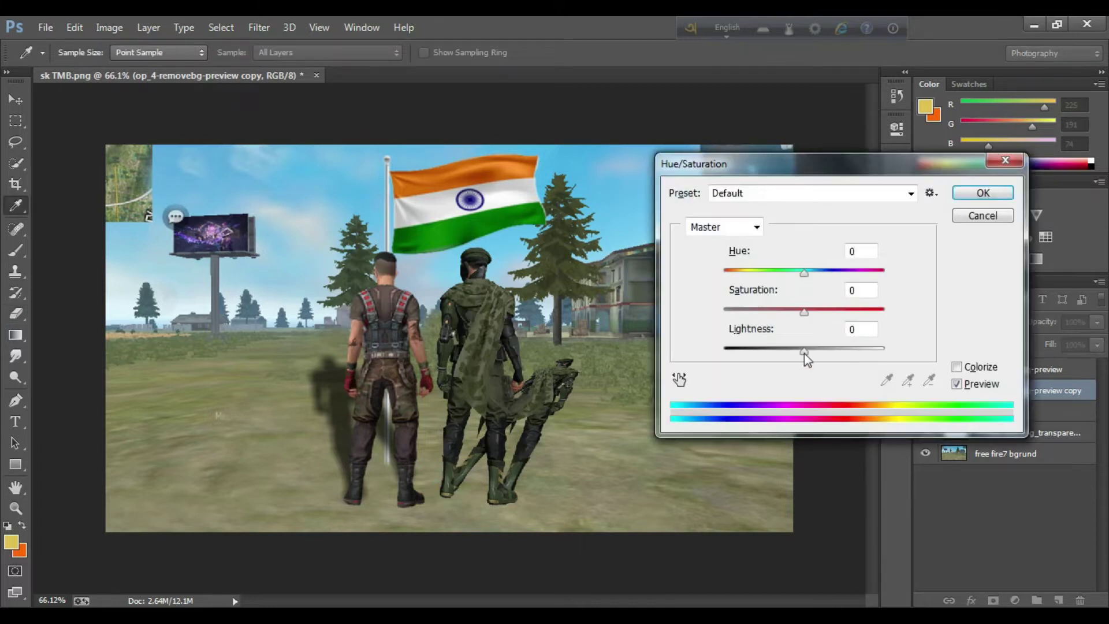
pyautogui.moveTo(803, 353); pyautogui.dragTo(731, 352)
pyautogui.click(982, 190)
pyautogui.click(1095, 325)
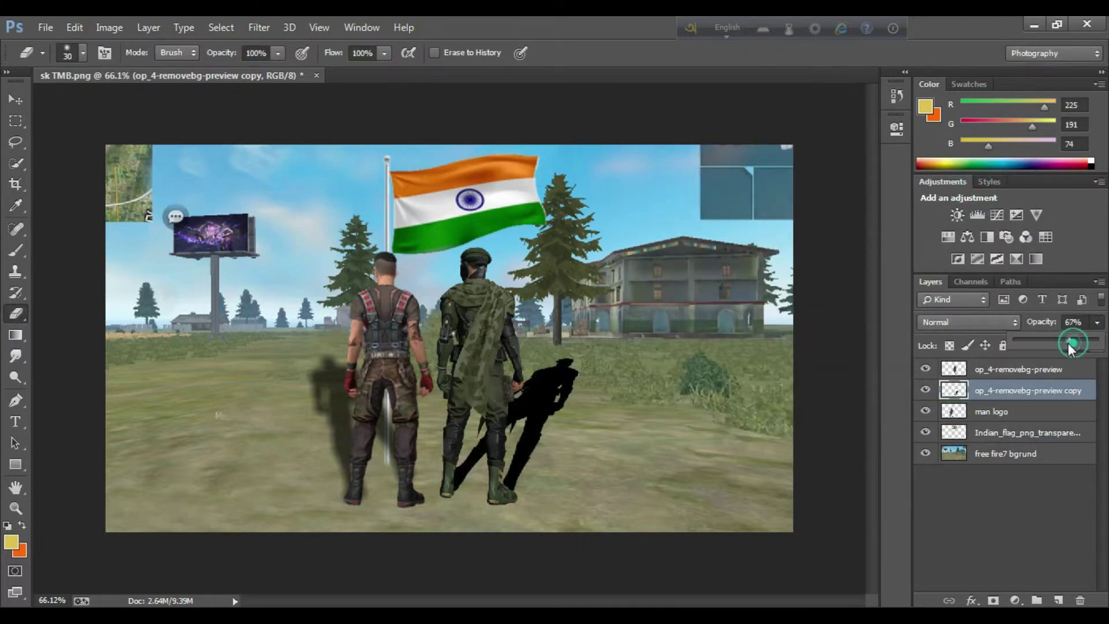
pyautogui.moveTo(1069, 343); pyautogui.dragTo(1055, 343)
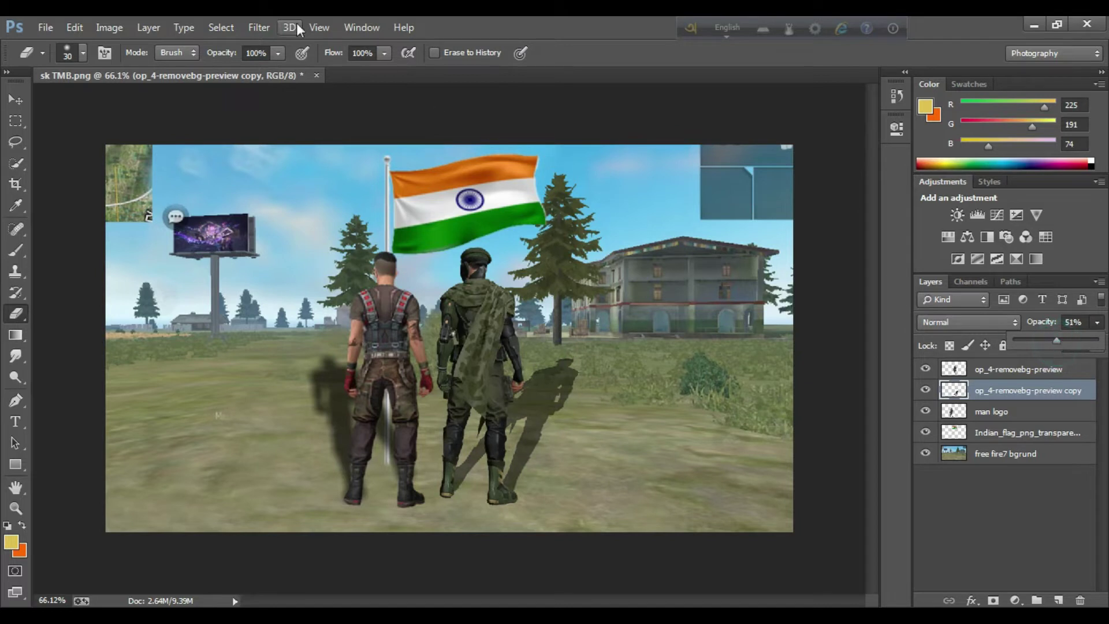
# Step: Blur the soldier's shadow layer with a Box Blur of 5 pixels radius
pyautogui.click(257, 28)
pyautogui.moveTo(359, 213)
pyautogui.click(470, 310)
pyautogui.moveTo(748, 369); pyautogui.dragTo(751, 369)
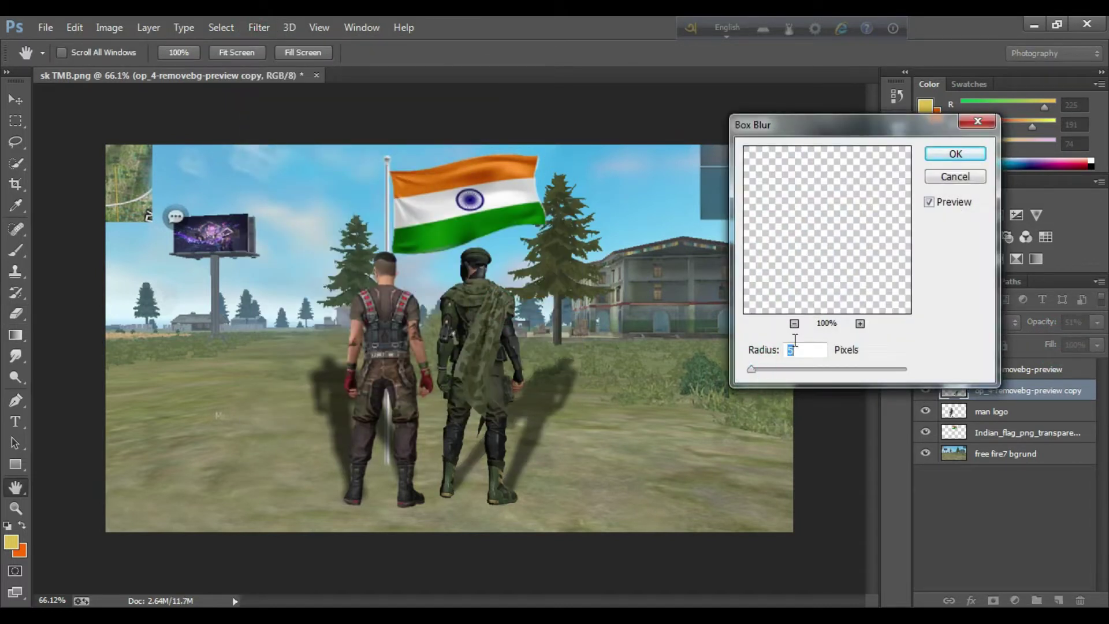
pyautogui.click(946, 158)
pyautogui.press('e')
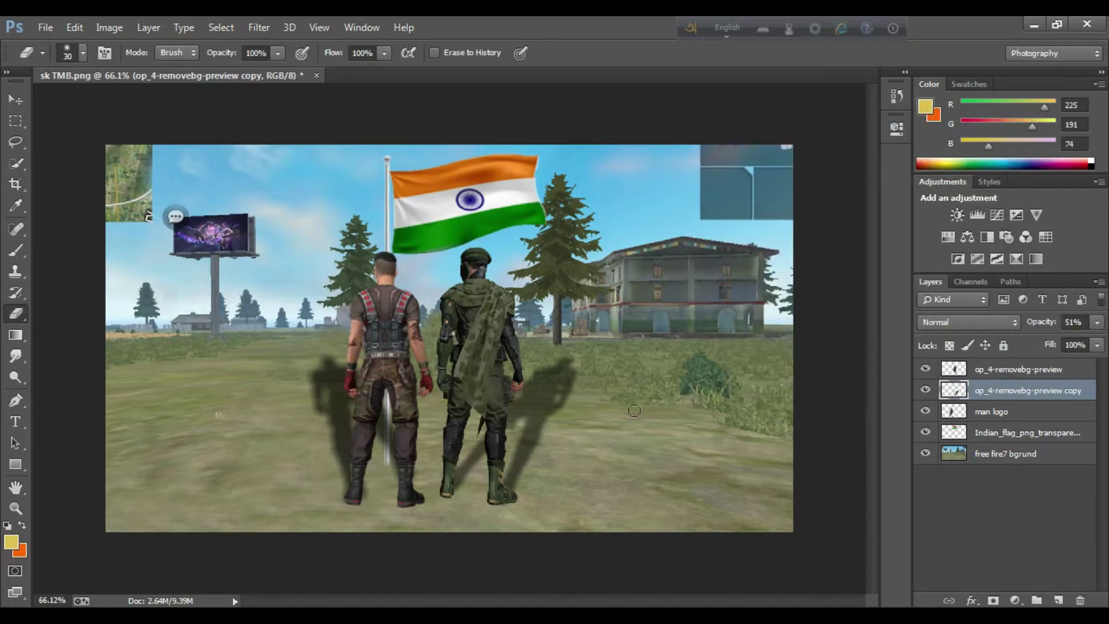
# Step: Place the red op_5 character above the soldier layer, enlarge it and position it to the left of the first man
pyautogui.scroll(-1, 634, 410)
pyautogui.click(996, 371)
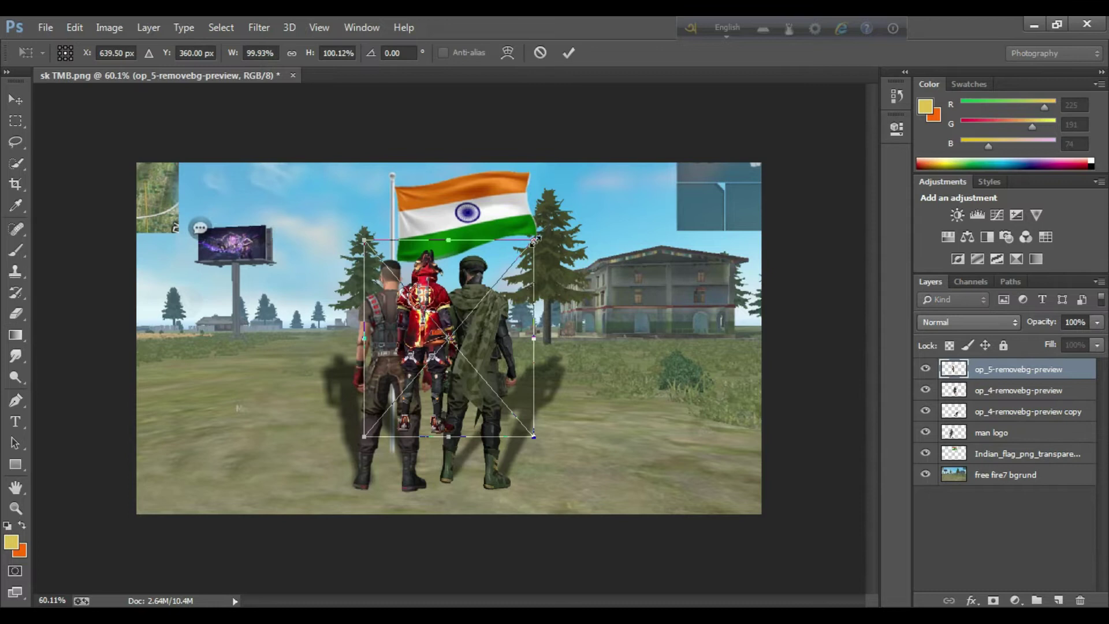
pyautogui.moveTo(534, 242); pyautogui.dragTo(448, 323)
pyautogui.moveTo(448, 215); pyautogui.dragTo(436, 230)
pyautogui.moveTo(399, 341)
pyautogui.mouseDown()
pyautogui.moveTo(388, 355)
pyautogui.moveTo(398, 355)
pyautogui.mouseUp()
pyautogui.rightClick(402, 345)
pyautogui.click(568, 57)
pyautogui.click(569, 52)
pyautogui.press('e')
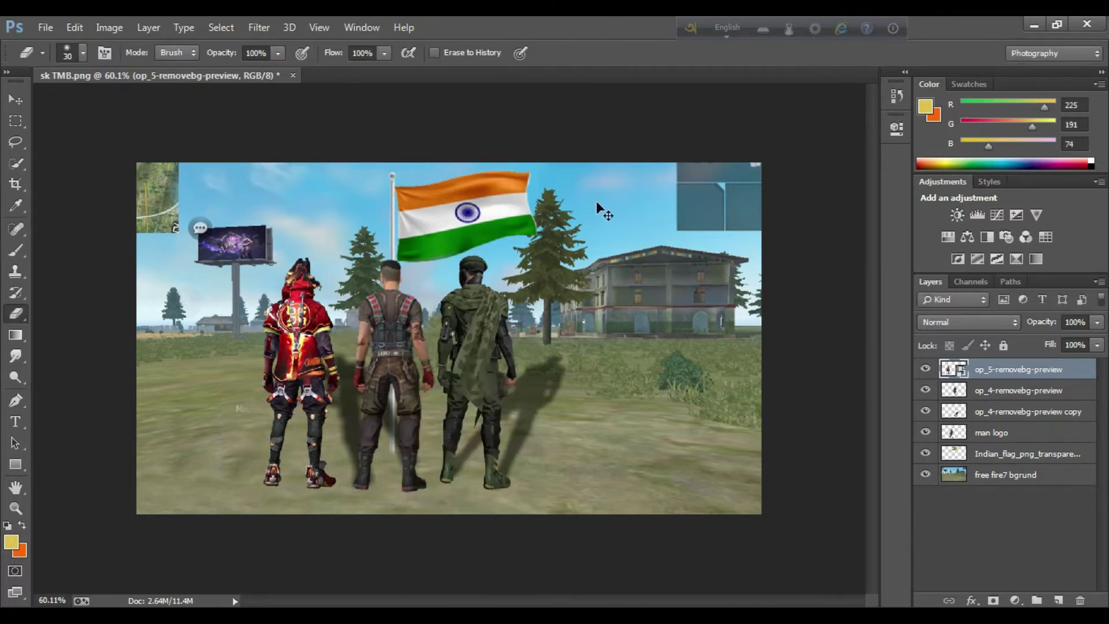
# Step: Duplicate the red op_5 character layer and offset the copy slightly to the right of the original
pyautogui.hotkey('ctrl', 'j')
pyautogui.click(455, 257)
pyautogui.click(428, 241)
pyautogui.click(17, 101)
pyautogui.moveTo(296, 348); pyautogui.dragTo(312, 351)
# Step: Flip and rotate the red character's copy so it leans out to the left from the original's feet
pyautogui.hotkey('ctrl', 't')
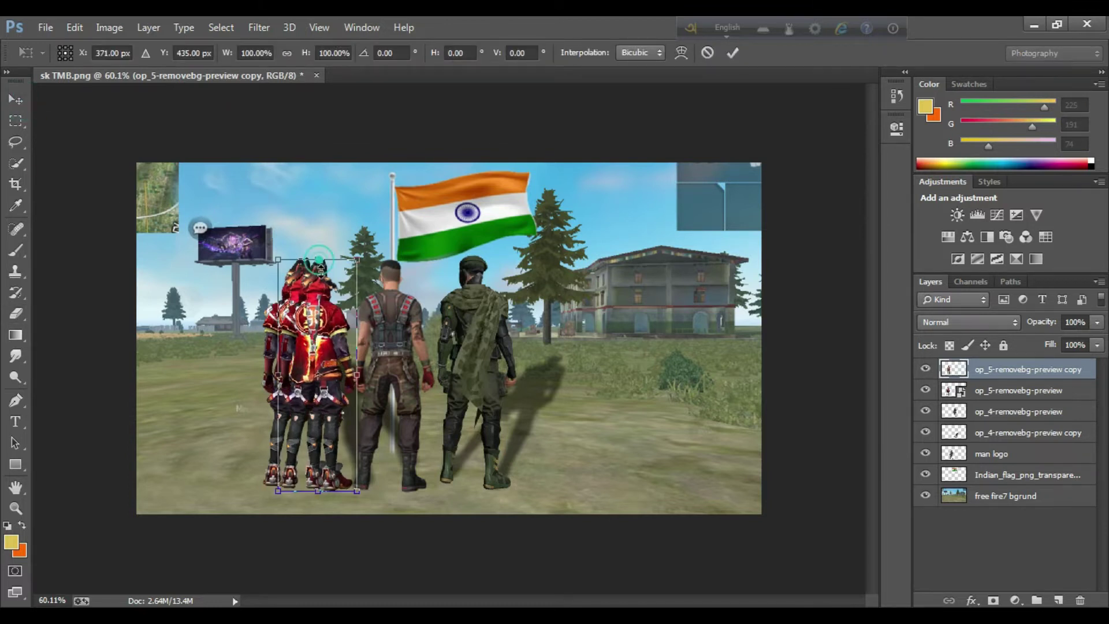
pyautogui.moveTo(318, 260); pyautogui.dragTo(320, 619)
pyautogui.moveTo(329, 511); pyautogui.dragTo(335, 312)
pyautogui.moveTo(442, 444); pyautogui.dragTo(133, 520)
pyautogui.moveTo(285, 377); pyautogui.dragTo(224, 352)
# Step: Reshape the leaning copy into a slanted shadow form and move its layer beneath the original red character
pyautogui.rightClick(221, 353)
pyautogui.click(265, 141)
pyautogui.moveTo(210, 271); pyautogui.dragTo(218, 314)
pyautogui.moveTo(145, 315); pyautogui.dragTo(223, 331)
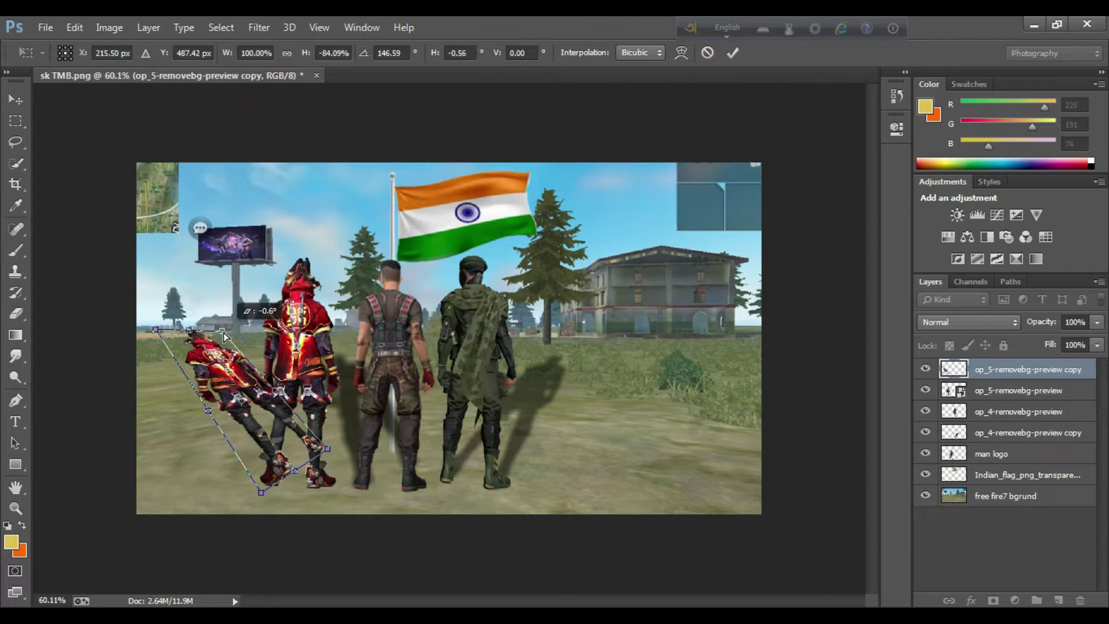
pyautogui.click(732, 52)
pyautogui.moveTo(1016, 369); pyautogui.dragTo(1016, 401)
# Step: Transform the red character's copy again, rotating it about -12° and skewing it about -21° to shorten the shadow shape
pyautogui.hotkey('ctrl', 't')
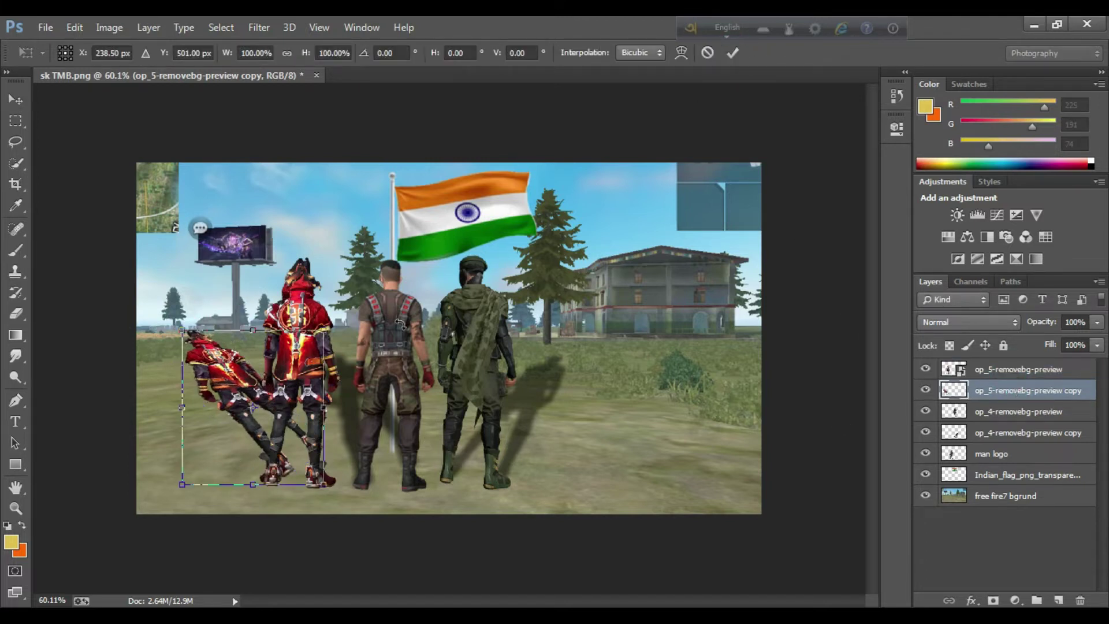
pyautogui.moveTo(341, 496); pyautogui.dragTo(330, 509)
pyautogui.moveTo(321, 421)
pyautogui.mouseDown()
pyautogui.moveTo(335, 421)
pyautogui.moveTo(289, 364)
pyautogui.moveTo(332, 411)
pyautogui.mouseUp()
pyautogui.moveTo(276, 325); pyautogui.dragTo(278, 314)
pyautogui.rightClick(264, 377)
pyautogui.click(313, 189)
pyautogui.moveTo(206, 303); pyautogui.dragTo(206, 353)
pyautogui.moveTo(310, 415); pyautogui.dragTo(316, 414)
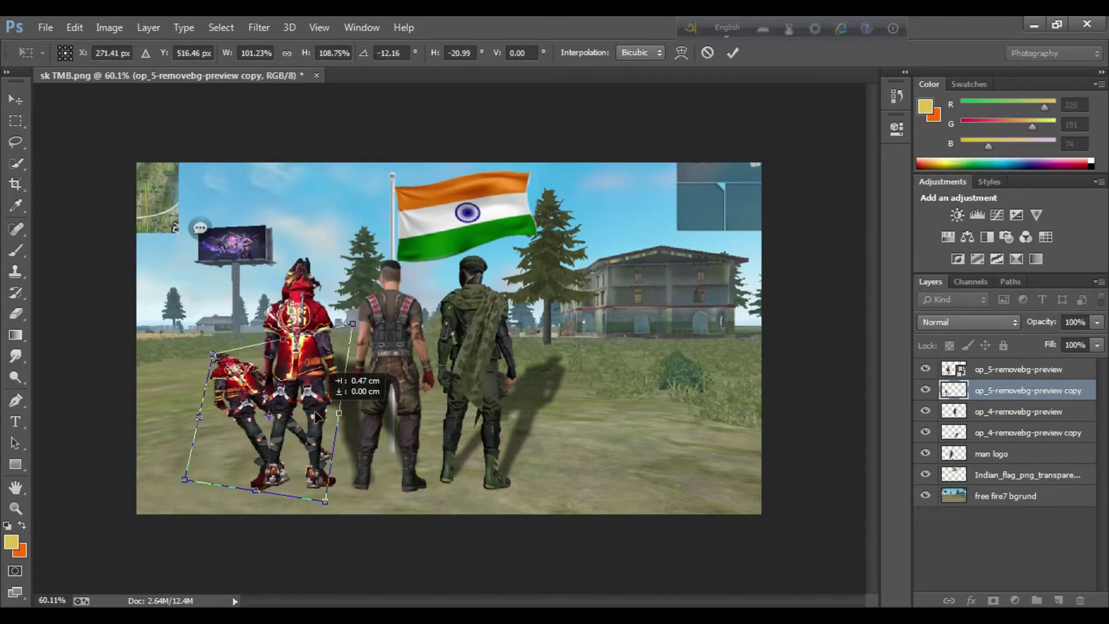
pyautogui.click(732, 52)
# Step: Erase the copy's excess around the red character's feet and blacken it with a Hue/Saturation lightness of -100
pyautogui.click(16, 314)
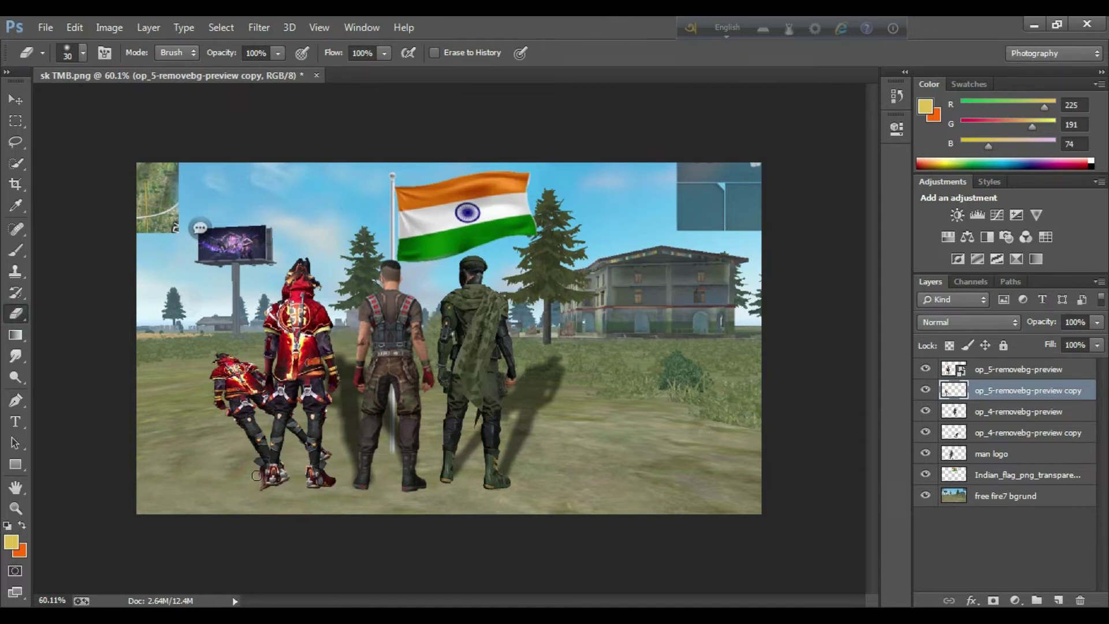
pyautogui.click(329, 444)
pyautogui.hotkey('ctrl', 'u')
pyautogui.moveTo(804, 348); pyautogui.dragTo(726, 348)
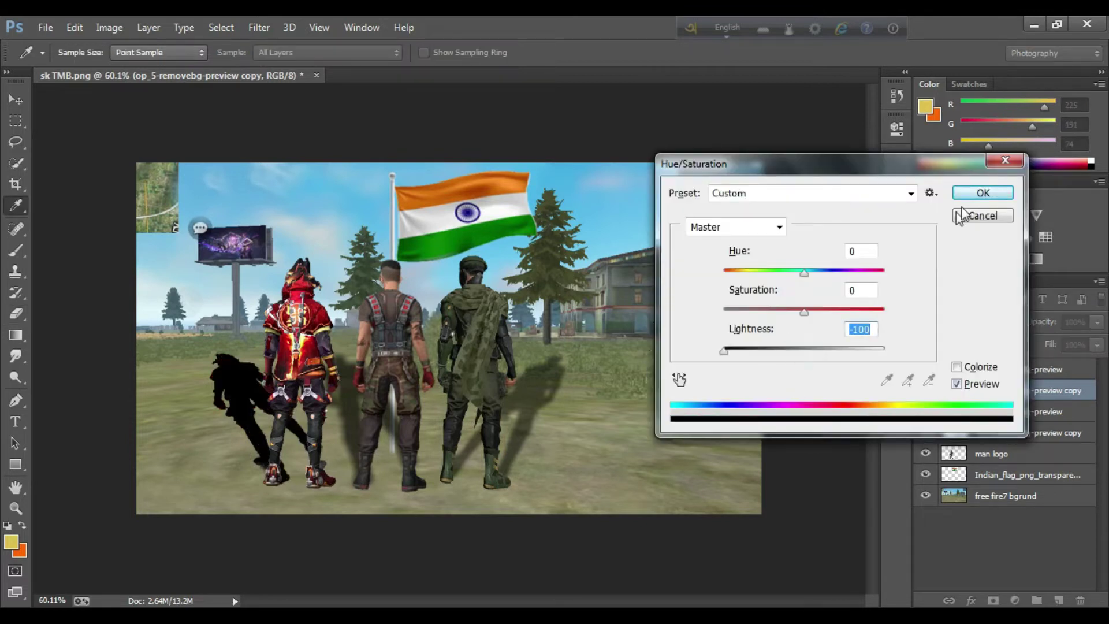
pyautogui.click(983, 198)
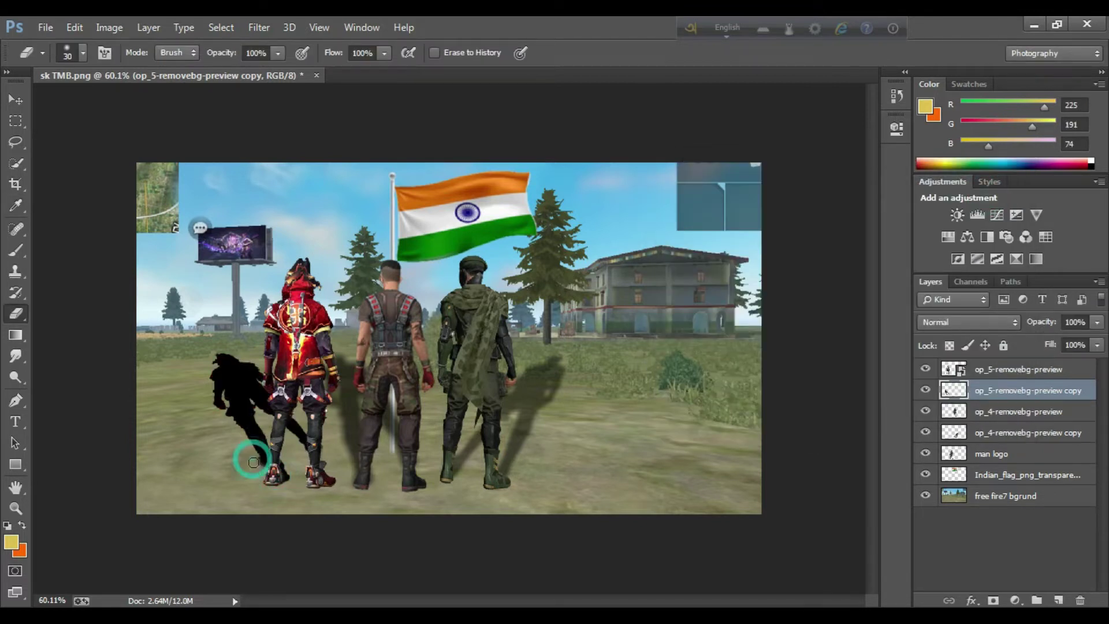
# Step: Try a Box Blur on the red character's black shadow copy
pyautogui.click(256, 26)
pyautogui.moveTo(396, 208)
pyautogui.click(520, 287)
pyautogui.moveTo(760, 371); pyautogui.dragTo(753, 369)
pyautogui.click(955, 154)
# Step: Lower the red character's shadow layer to 34% opacity and apply a Box Blur with a 5 pixel radius
pyautogui.moveTo(1096, 341); pyautogui.dragTo(1041, 342)
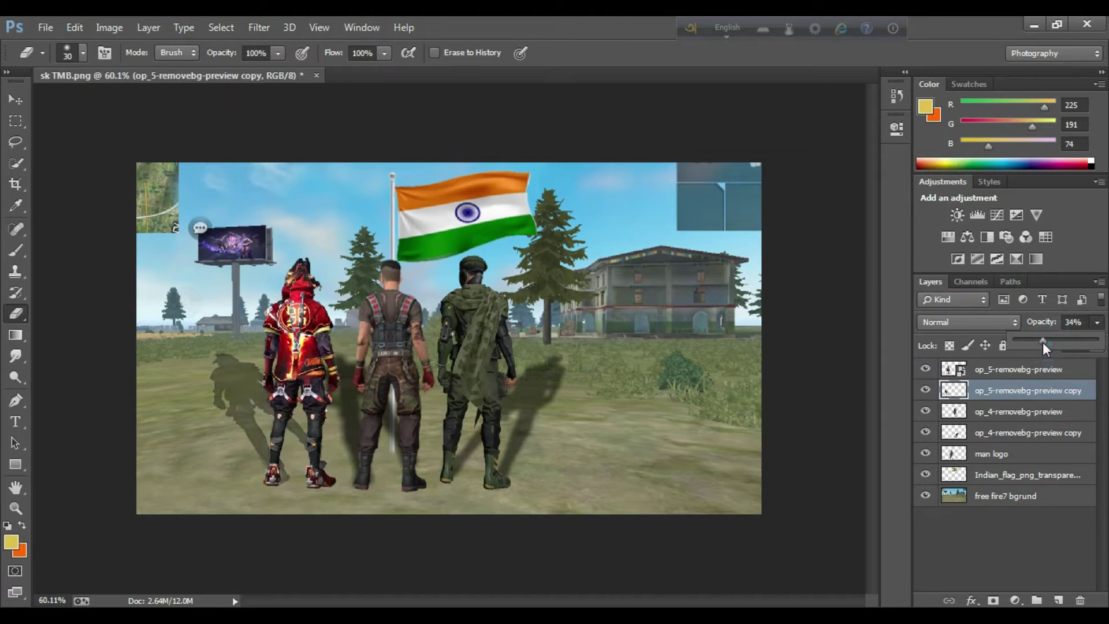
pyautogui.click(892, 328)
pyautogui.click(259, 27)
pyautogui.moveTo(334, 210)
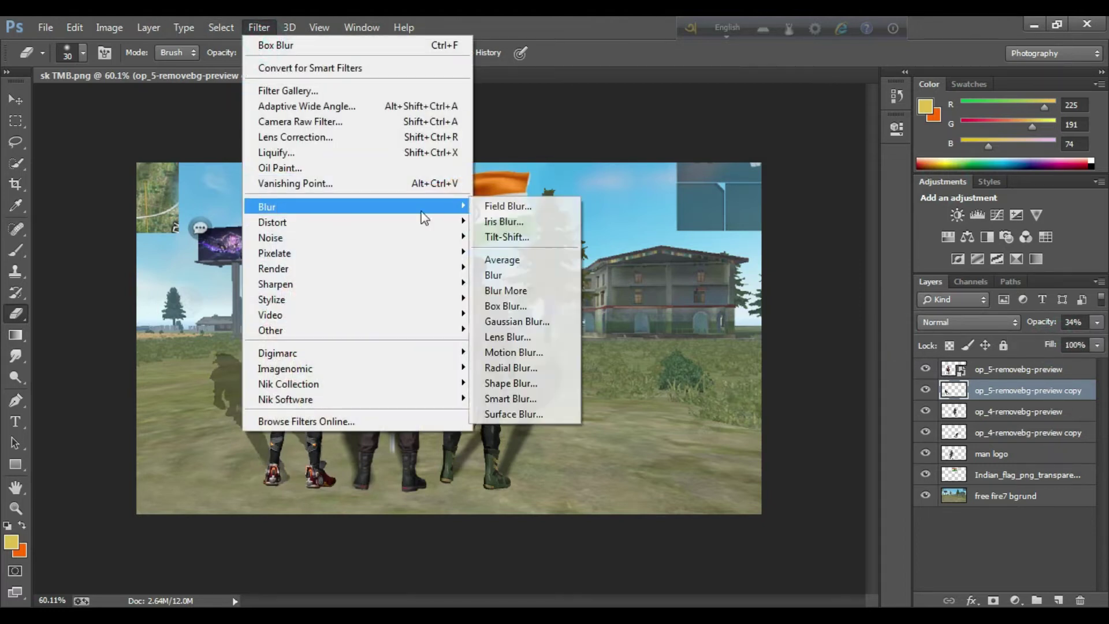
pyautogui.click(509, 306)
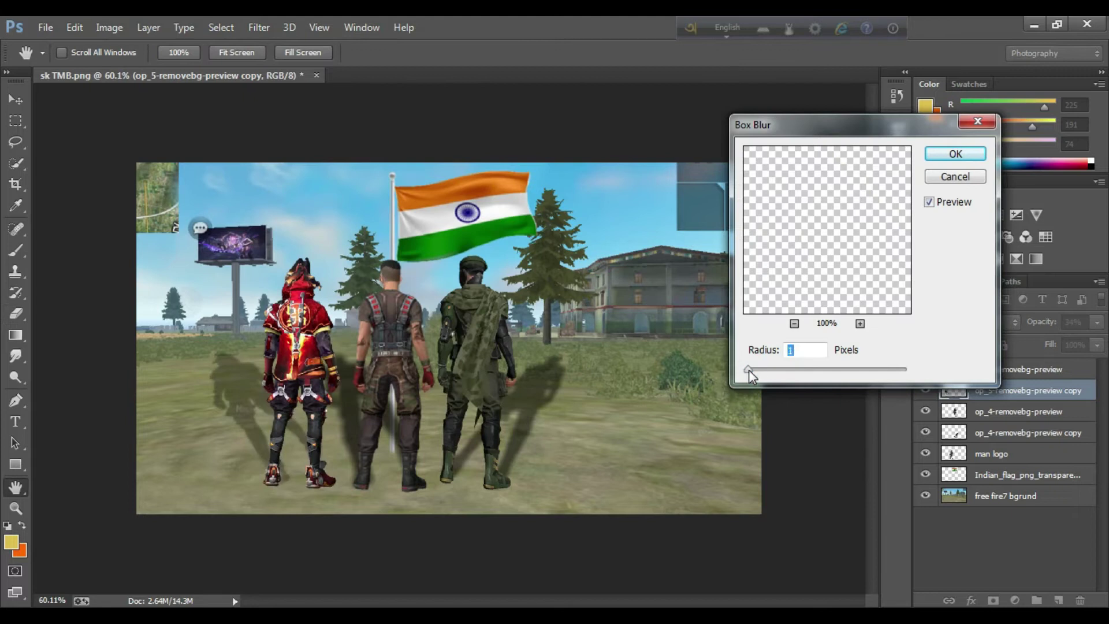
pyautogui.click(750, 370)
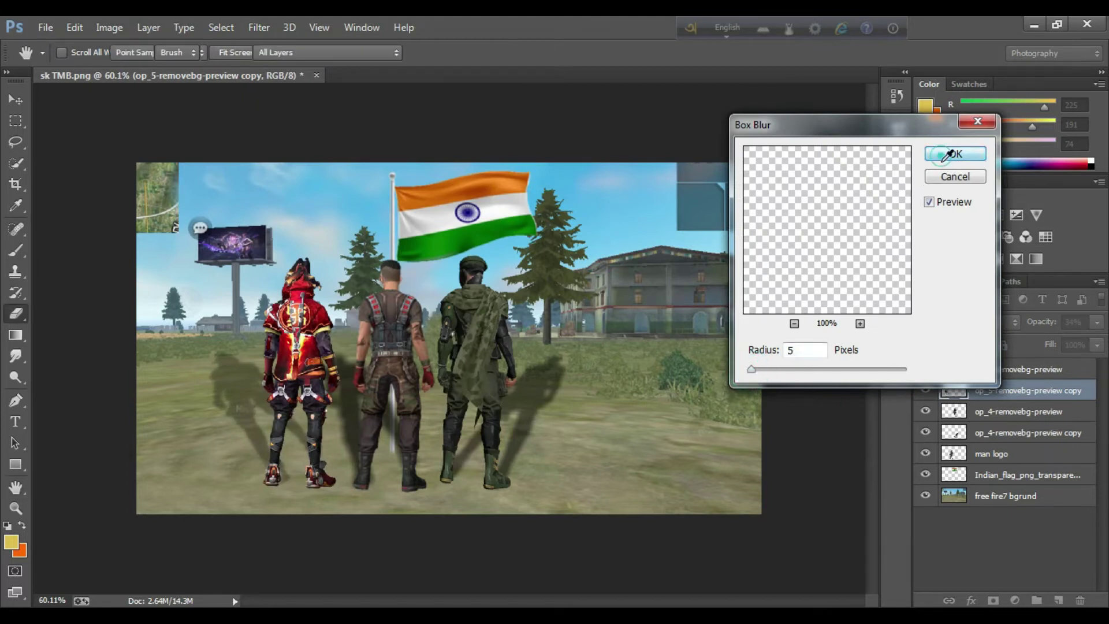
pyautogui.click(944, 154)
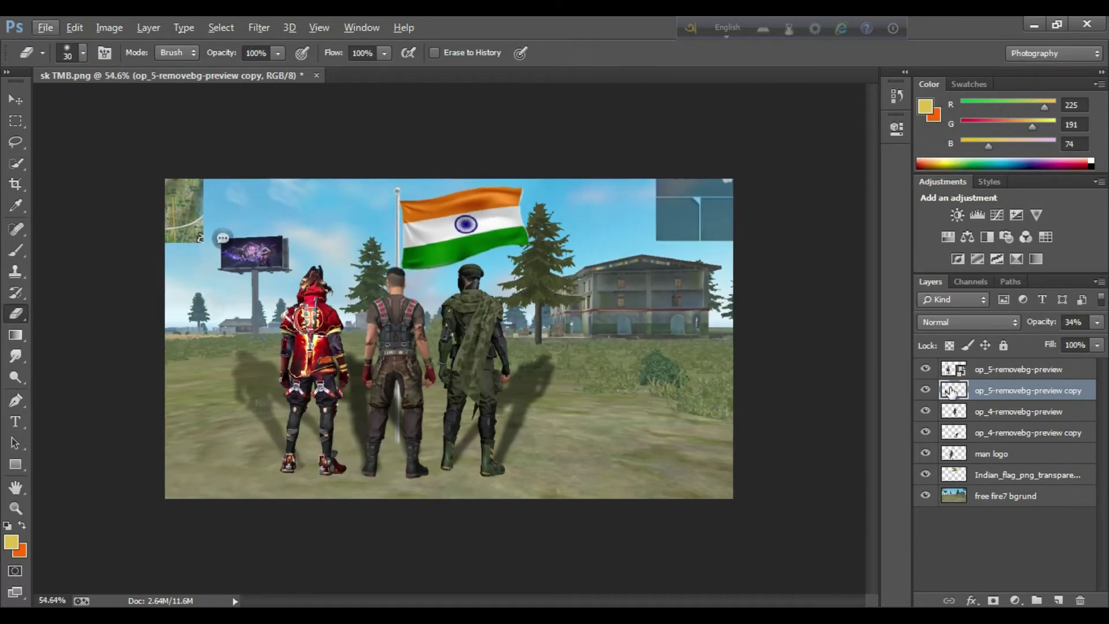
# Step: Merge all the character, shadow and flag layers into one layer, leaving the background layer separate
pyautogui.keyDown('ctrl'); pyautogui.click(1005, 370); pyautogui.keyUp('ctrl')
pyautogui.keyDown('ctrl'); pyautogui.click(999, 411); pyautogui.keyUp('ctrl')
pyautogui.keyDown('ctrl'); pyautogui.click(996, 431); pyautogui.keyUp('ctrl')
pyautogui.keyDown('ctrl'); pyautogui.click(991, 454); pyautogui.keyUp('ctrl')
pyautogui.keyDown('ctrl'); pyautogui.click(995, 474); pyautogui.keyUp('ctrl')
pyautogui.rightClick(994, 459)
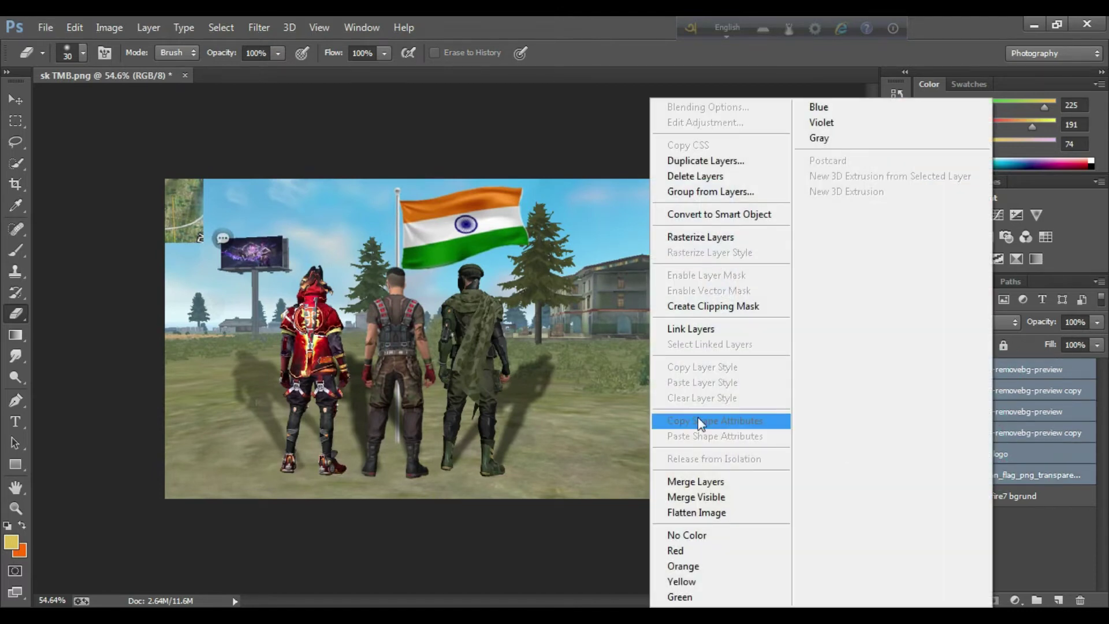
pyautogui.click(710, 484)
pyautogui.scroll(2, 635, 387)
pyautogui.scroll(-1, 485, 345)
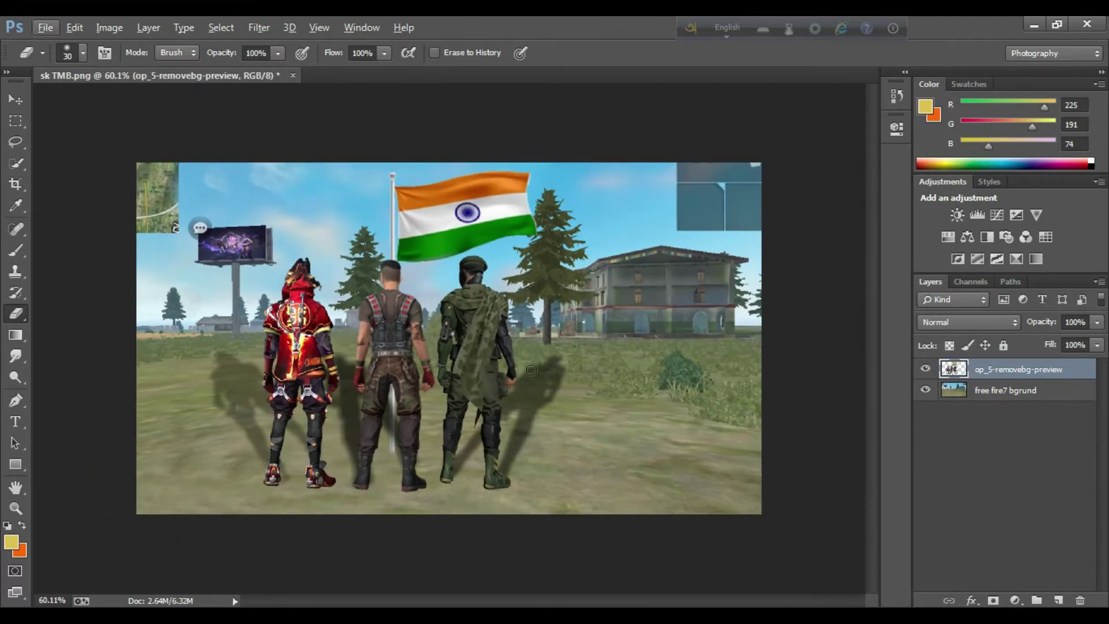
# Step: Merge the combined characters layer with the free fire7 bgrund background layer
pyautogui.click(978, 398)
pyautogui.keyDown('ctrl'); pyautogui.click(999, 377); pyautogui.keyUp('ctrl')
pyautogui.rightClick(999, 377)
pyautogui.click(728, 482)
# Step: In Camera Raw, set Exposure +0.40, Contrast +11, Highlights +12, Shadows +13, Whites +12, Blacks +19, Clarity +15, Vibrance +31 and Saturation +20
pyautogui.click(258, 28)
pyautogui.click(275, 122)
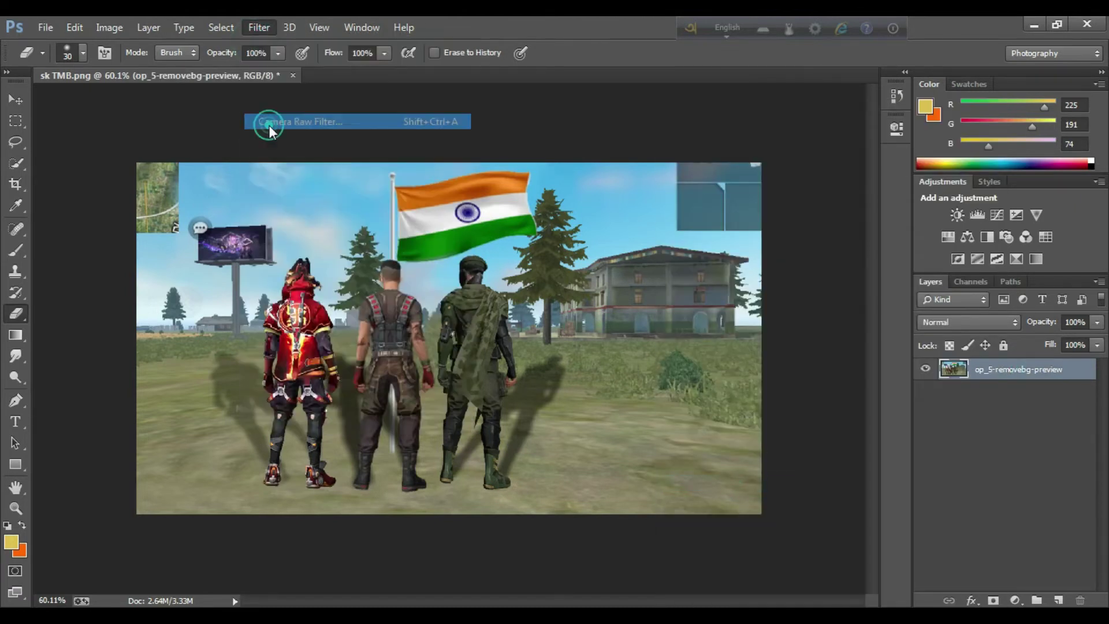
pyautogui.moveTo(852, 546); pyautogui.dragTo(866, 517)
pyautogui.moveTo(849, 475); pyautogui.dragTo(860, 450)
pyautogui.moveTo(849, 425); pyautogui.dragTo(860, 374)
pyautogui.moveTo(849, 349); pyautogui.dragTo(857, 358)
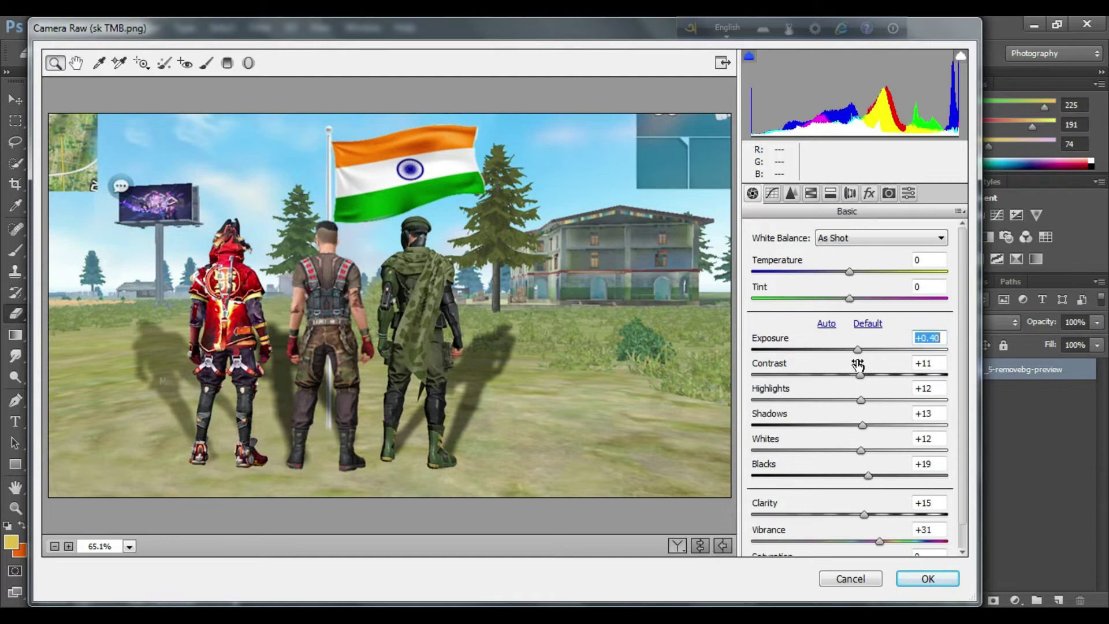
pyautogui.scroll(-1, 855, 450)
pyautogui.moveTo(849, 542); pyautogui.dragTo(873, 546)
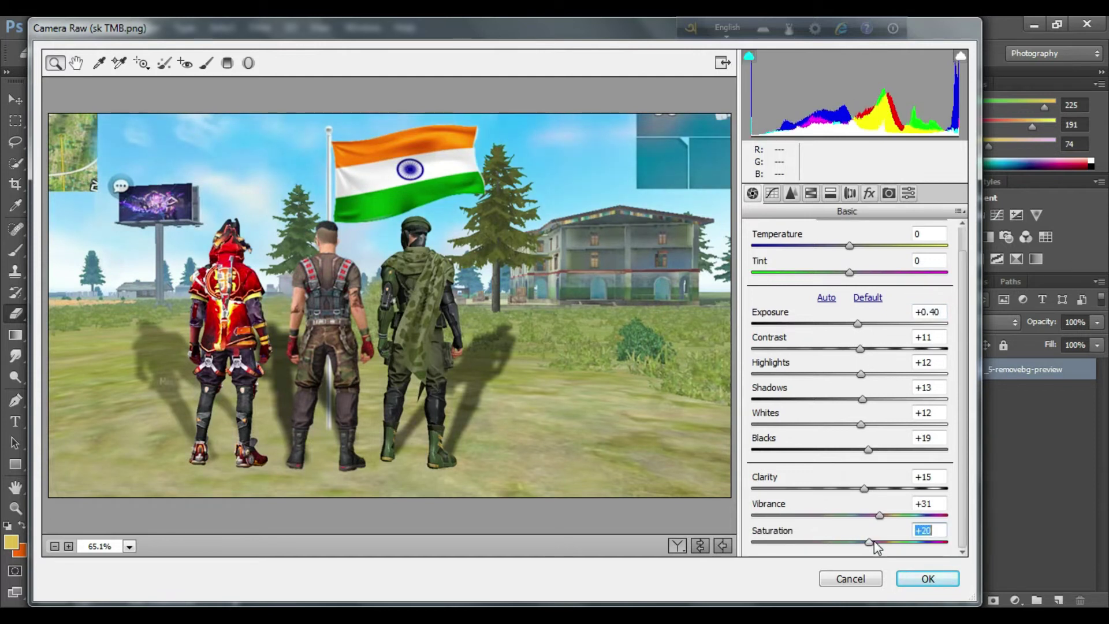
# Step: Set the HSL saturation to Oranges -18, Yellows +8, Greens +49, Aquas +42, Blues +57, Purples +38, Magentas +23, and apply the filter
pyautogui.click(810, 193)
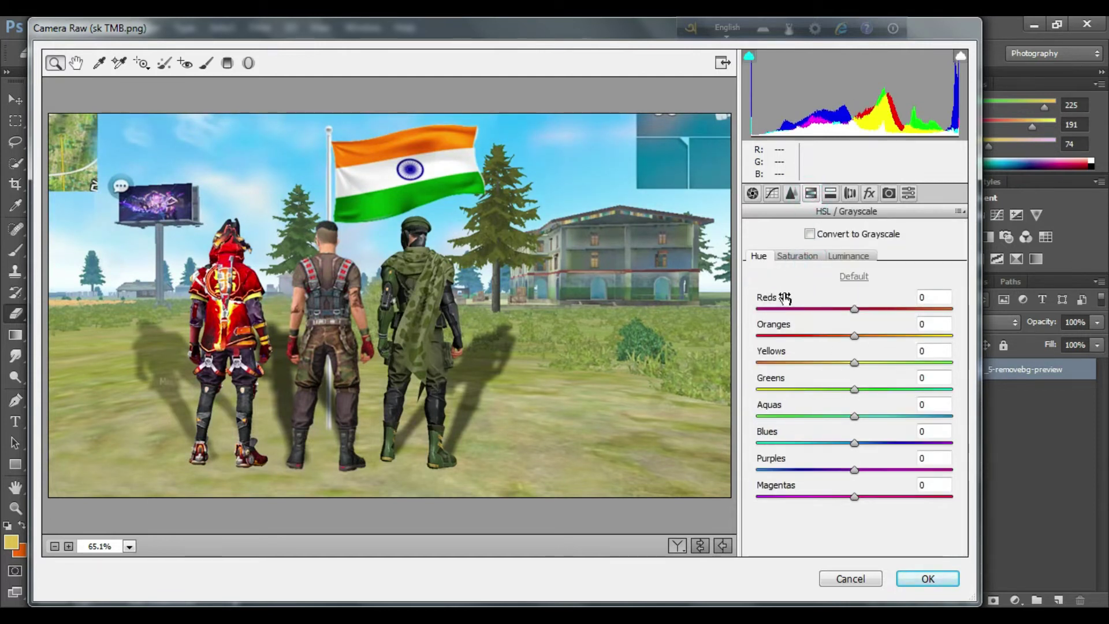
pyautogui.click(806, 261)
pyautogui.moveTo(855, 362); pyautogui.dragTo(910, 390)
pyautogui.moveTo(855, 417); pyautogui.dragTo(910, 444)
pyautogui.moveTo(854, 469); pyautogui.dragTo(877, 497)
pyautogui.moveTo(854, 335); pyautogui.dragTo(855, 364)
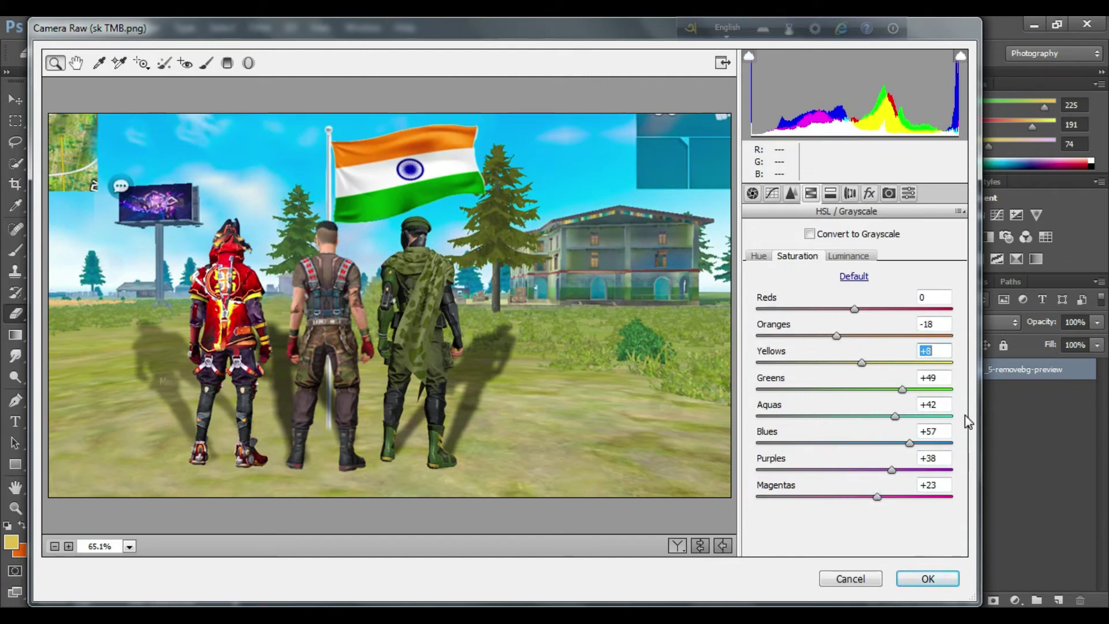
pyautogui.click(927, 578)
# Step: Run Camera Raw again with a slight amount of sharpening and a little luminance noise reduction
pyautogui.click(259, 28)
pyautogui.click(271, 119)
pyautogui.click(791, 193)
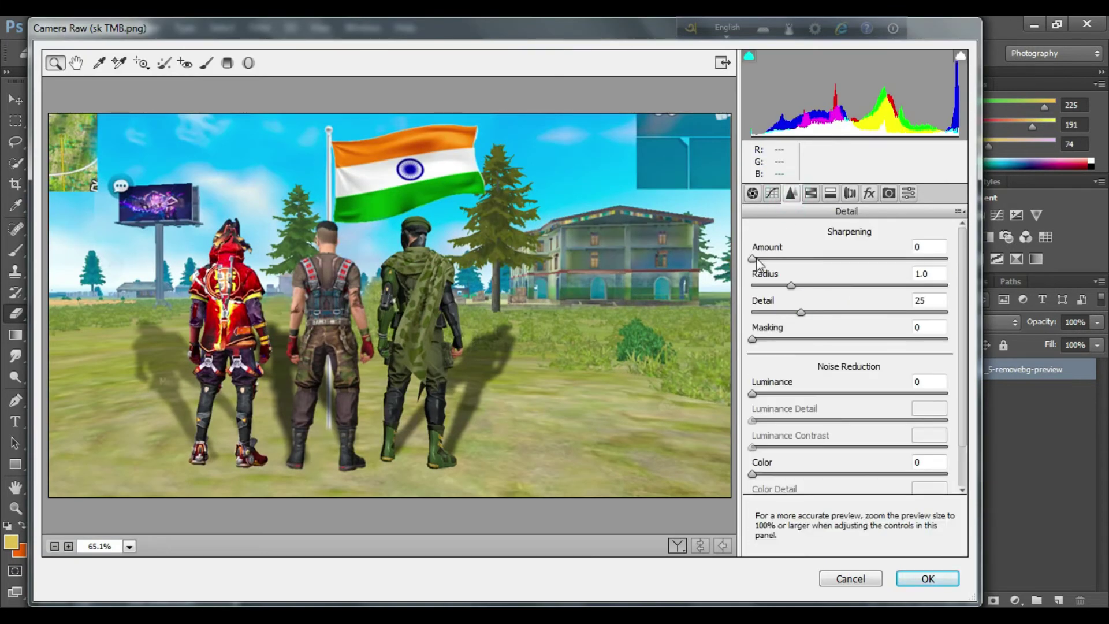
pyautogui.moveTo(752, 258); pyautogui.dragTo(766, 259)
pyautogui.moveTo(752, 393); pyautogui.dragTo(757, 394)
pyautogui.click(928, 578)
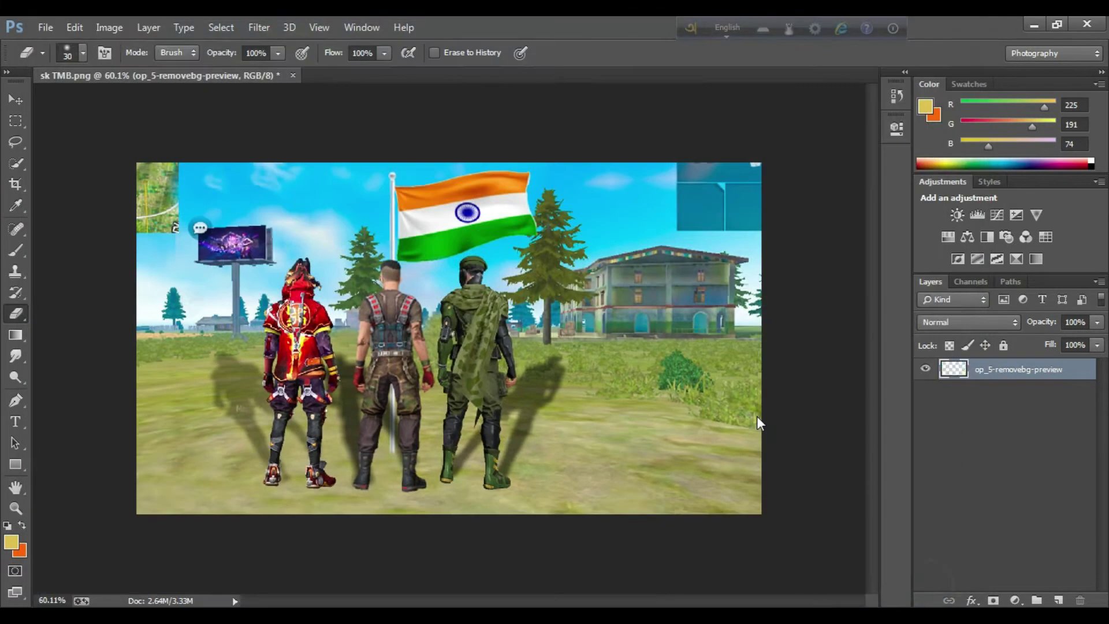
pyautogui.press('alt')
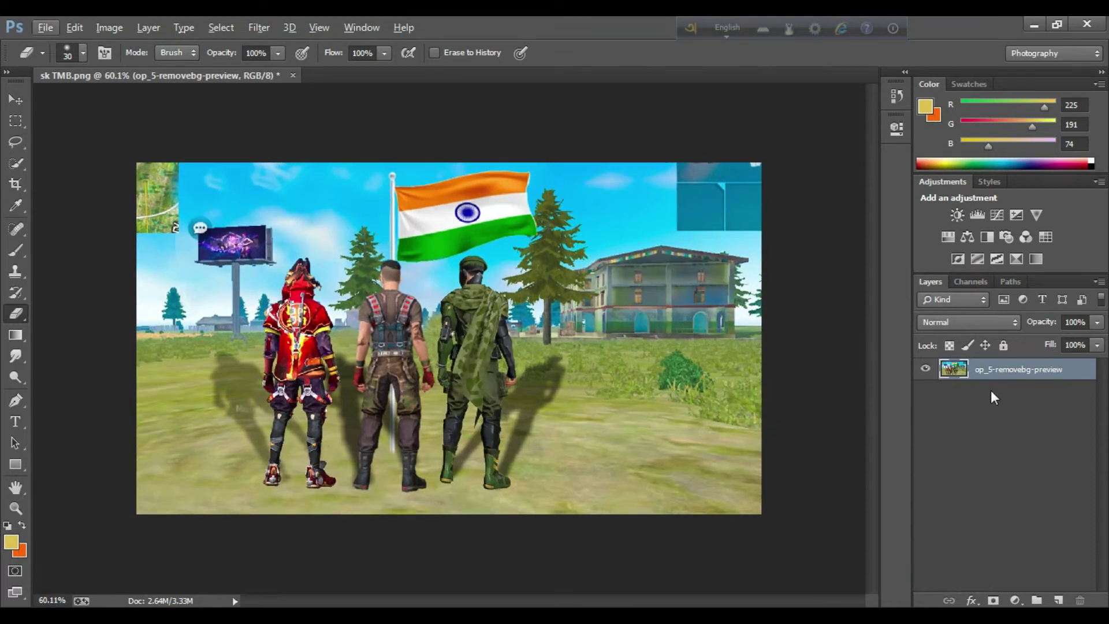
# Step: Add a new layer and paint a soft orange glow beside the red character with a 500 px brush
pyautogui.click(1056, 601)
pyautogui.click(16, 253)
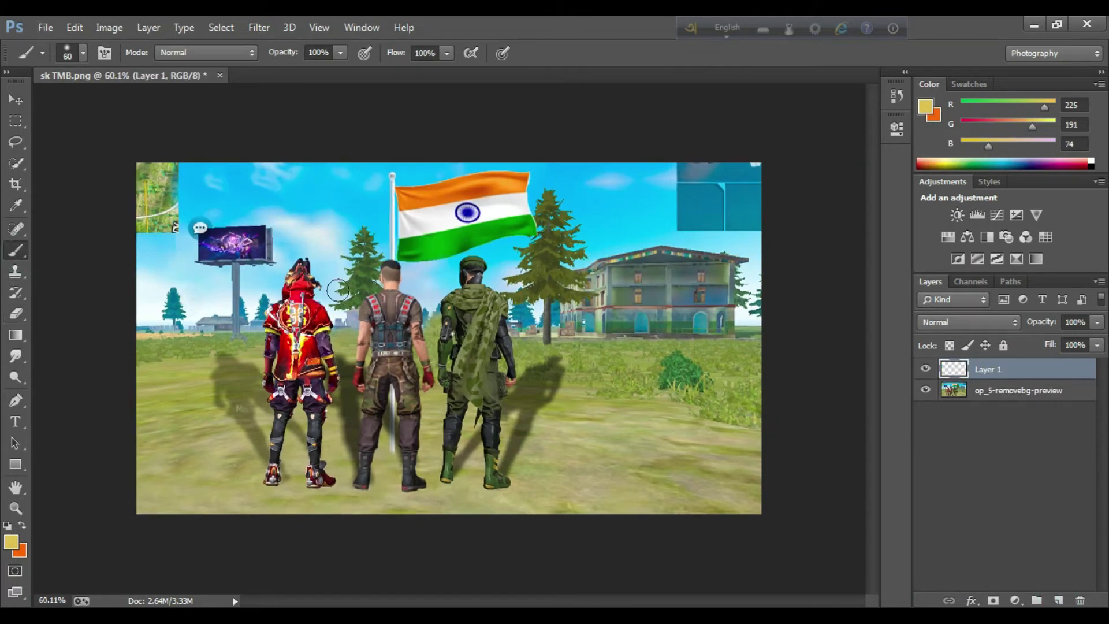
pyautogui.press(']')
pyautogui.press(']')
pyautogui.press(']')
pyautogui.press(']')
pyautogui.press(']')
pyautogui.press(']')
pyautogui.click(22, 525)
pyautogui.press(']')
pyautogui.press(']')
pyautogui.click(220, 274)
# Step: Set the glow layer's blend mode to Screen and add orange glows around the billboard and the building
pyautogui.click(969, 321)
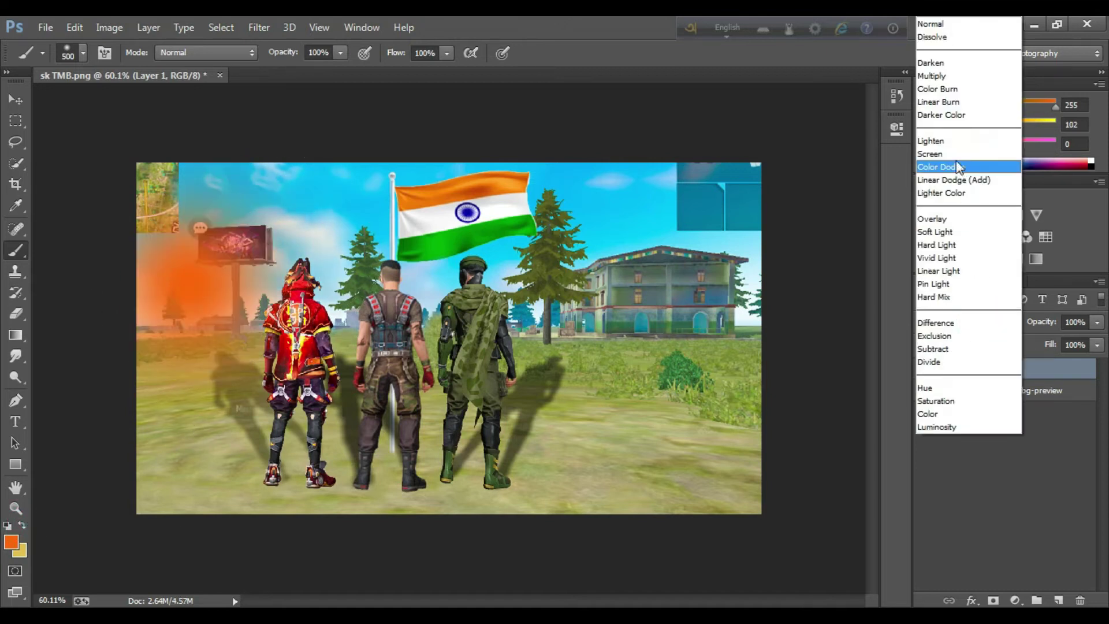
pyautogui.click(946, 149)
pyautogui.click(210, 258)
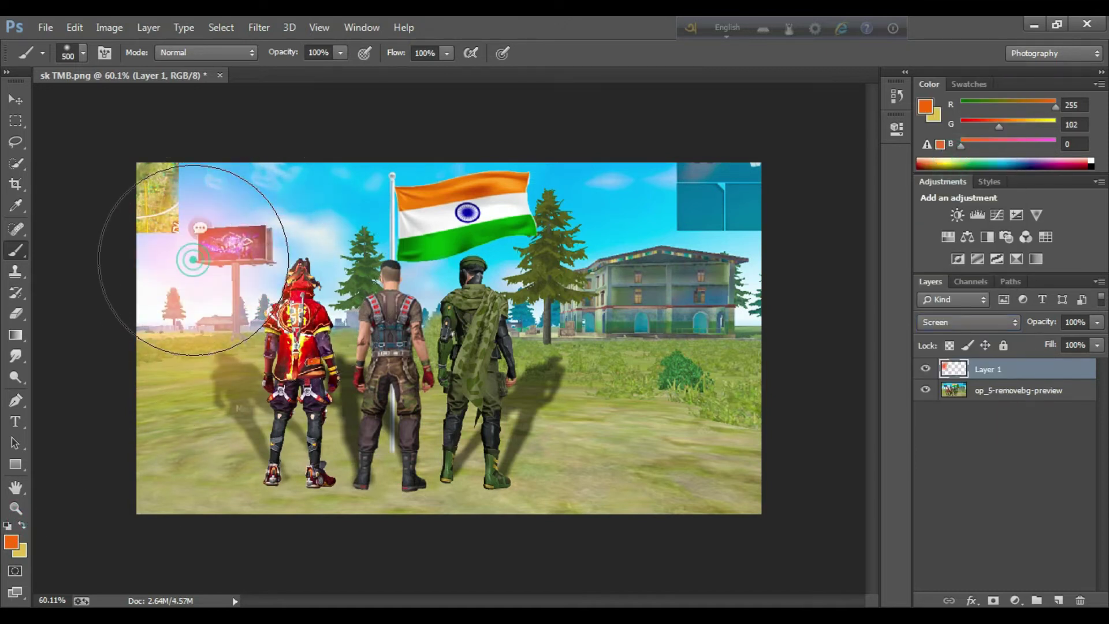
pyautogui.click(624, 320)
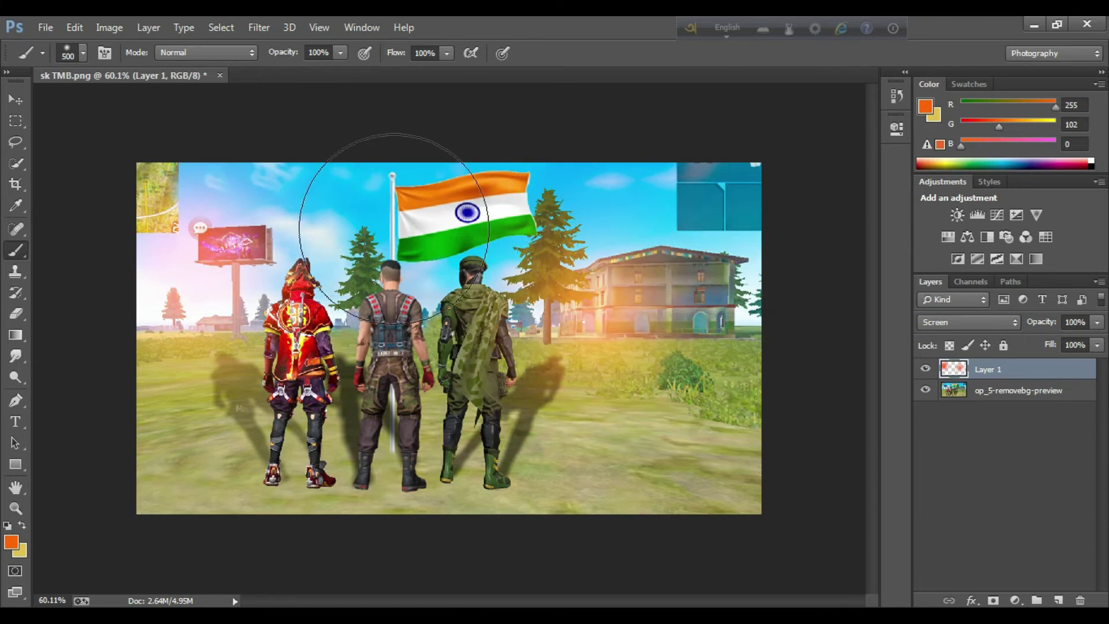
# Step: Lower the glow layer's opacity to 70% and paint more orange glow at the image's edges
pyautogui.click(1097, 323)
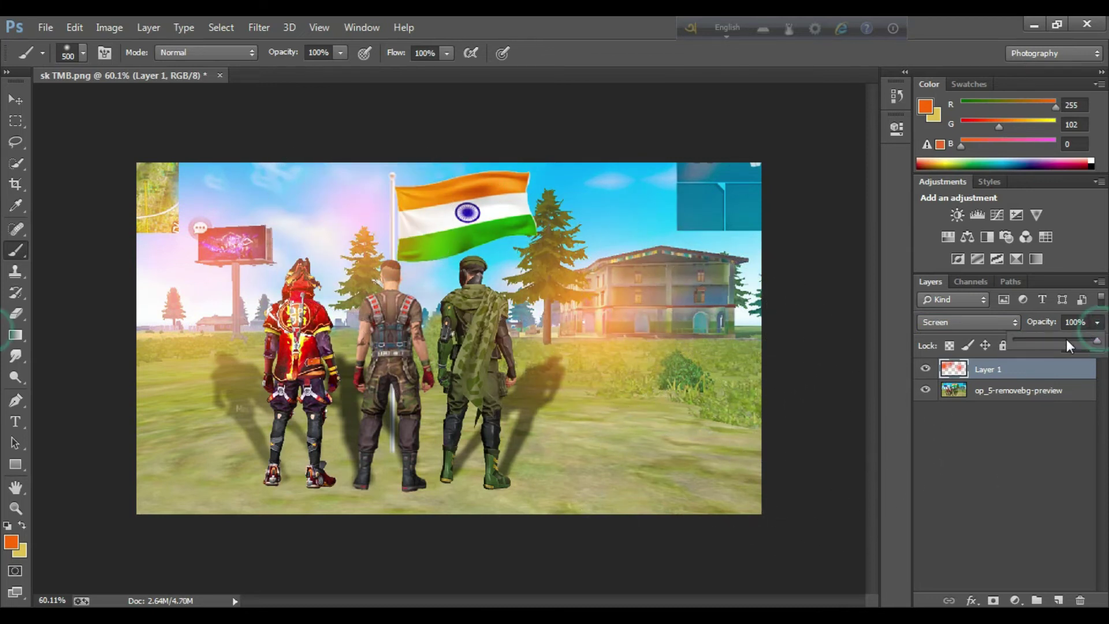
pyautogui.moveTo(1097, 339); pyautogui.dragTo(1067, 344)
pyautogui.click(816, 309)
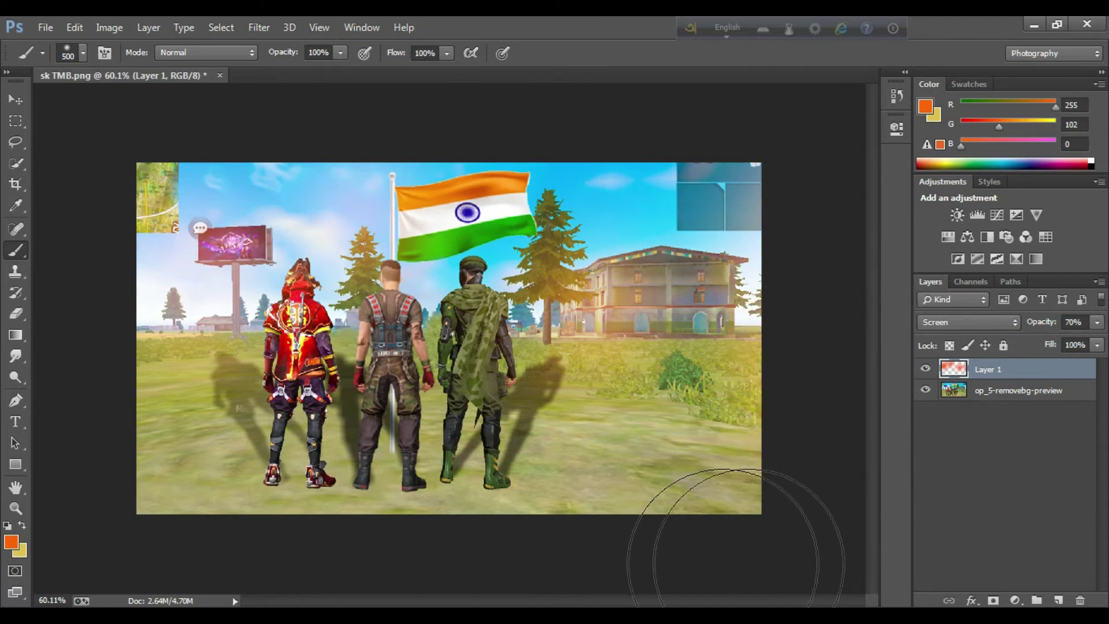
pyautogui.click(16, 508)
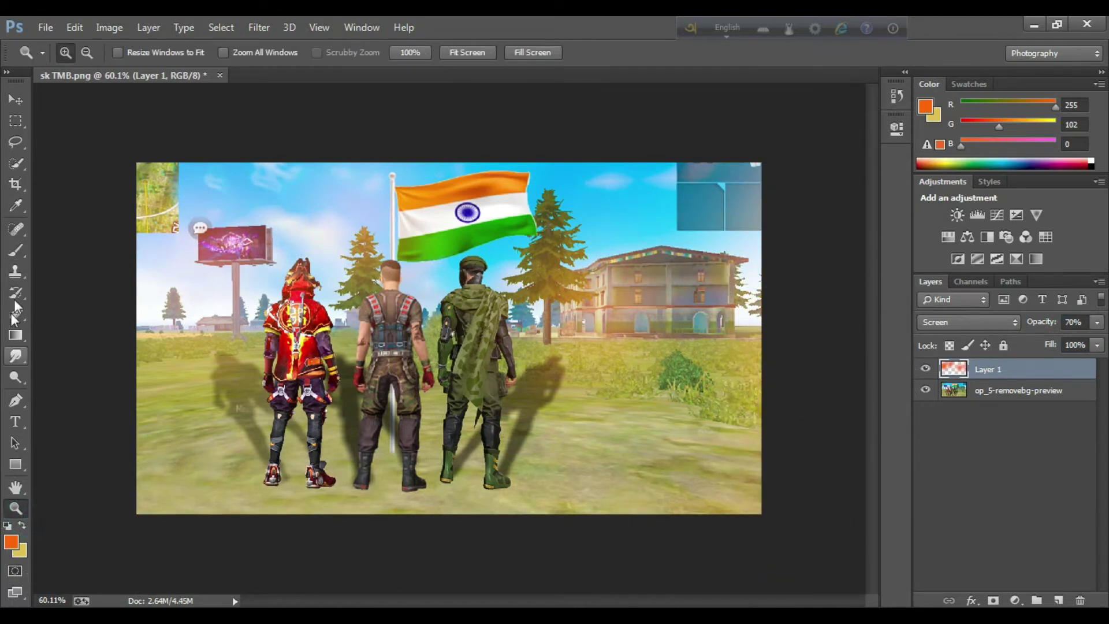
pyautogui.press('b')
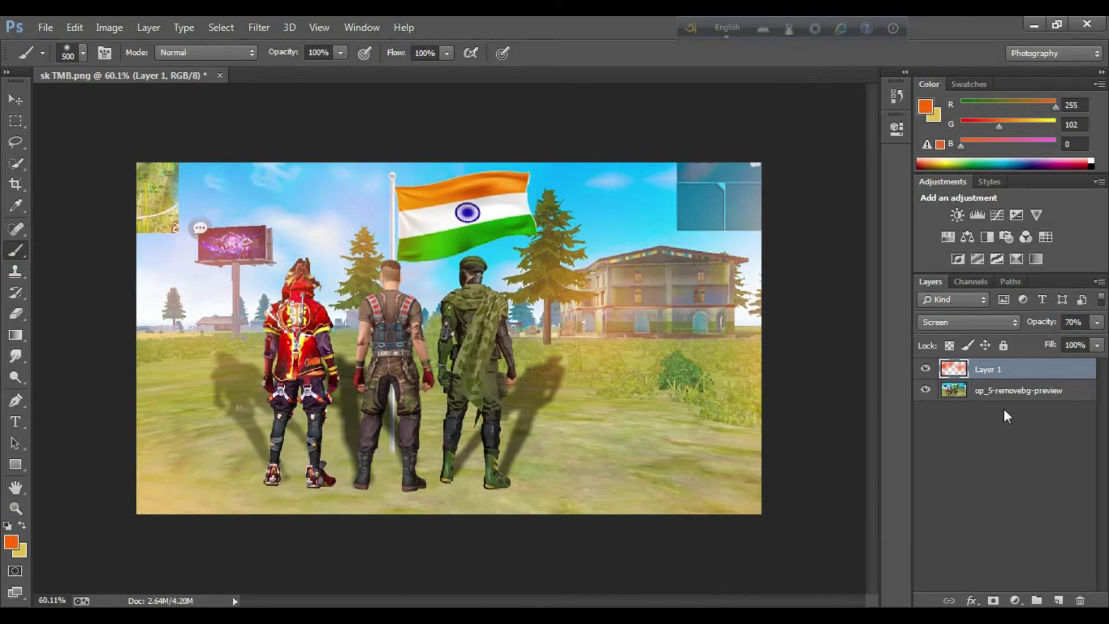
pyautogui.keyDown('shift'); pyautogui.click(1003, 397); pyautogui.keyUp('shift')
pyautogui.click(1008, 376)
pyautogui.click(17, 314)
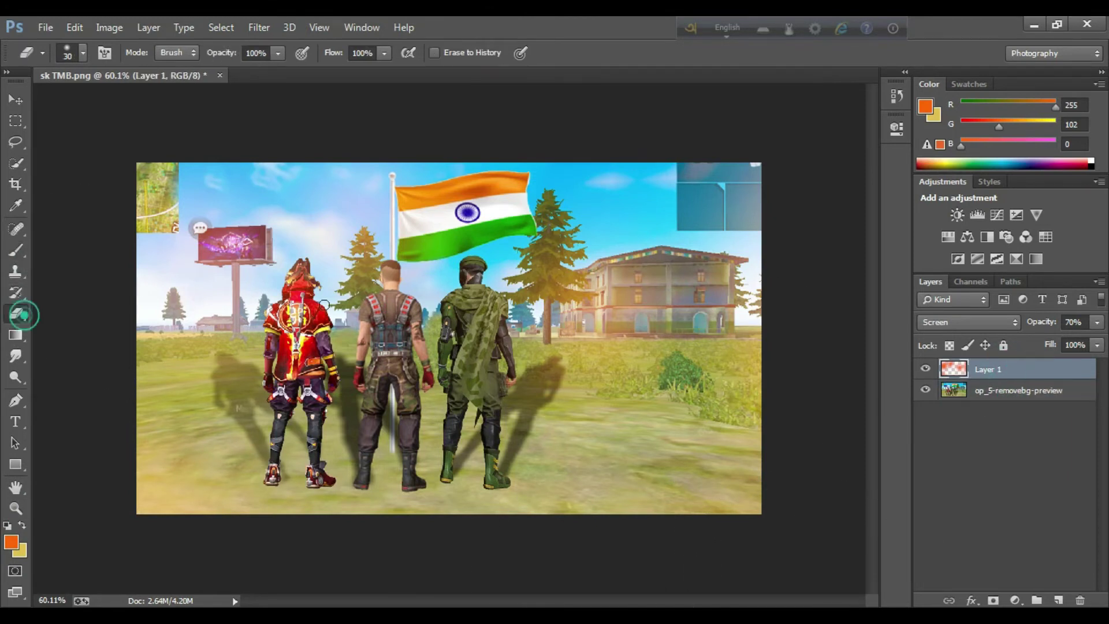
pyautogui.press(']')
pyautogui.press(']')
pyautogui.press(']')
pyautogui.press(']')
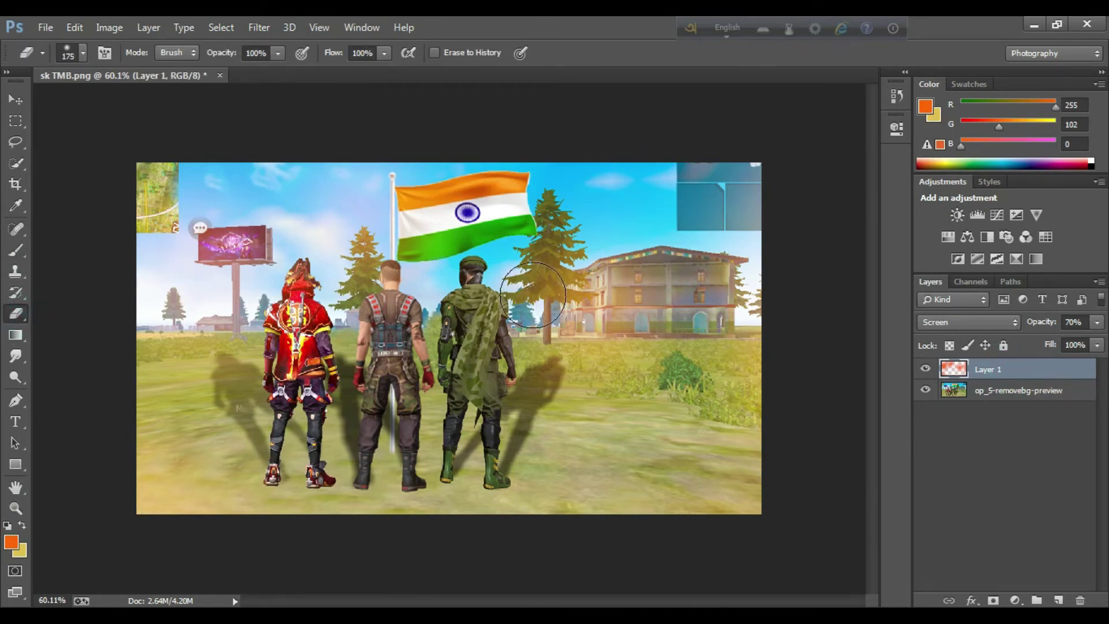
# Step: Try another orange dab near the large tree, and delete the glow layer
pyautogui.click(17, 250)
pyautogui.click(565, 287)
pyautogui.moveTo(1073, 339); pyautogui.dragTo(1068, 339)
pyautogui.moveTo(1069, 583); pyautogui.dragTo(1080, 600)
# Step: Add a new layer and paint soft orange dabs with a 400 px brush near the building, the left horizon and the sky beside the flagpole
pyautogui.click(1058, 600)
pyautogui.press(']')
pyautogui.press(']')
pyautogui.moveTo(792, 297); pyautogui.dragTo(816, 334)
pyautogui.click(563, 306)
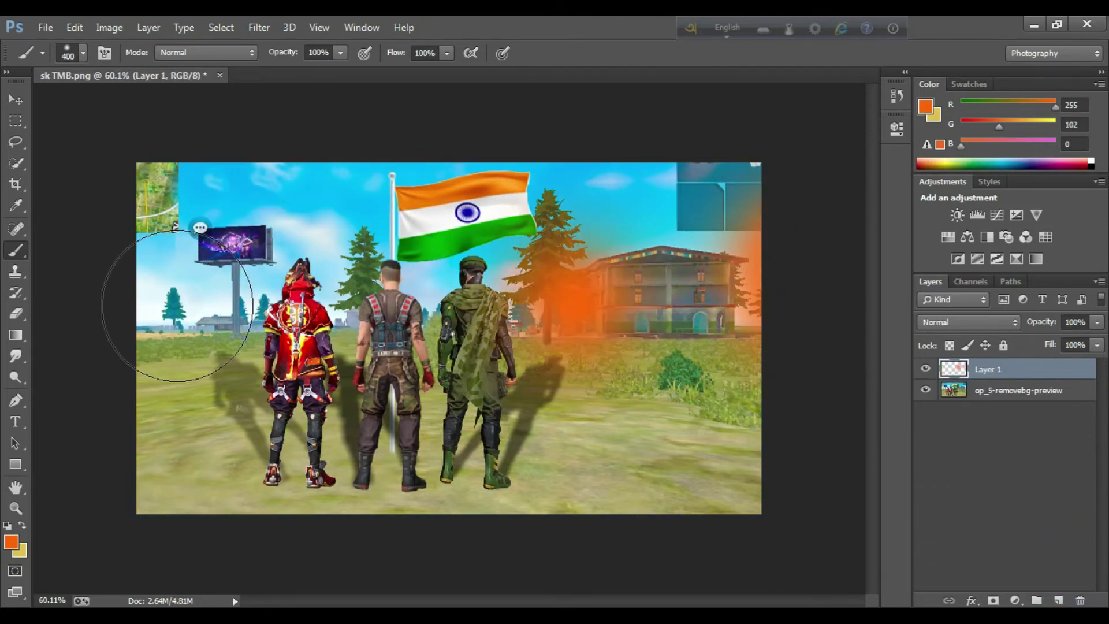
pyautogui.click(168, 294)
pyautogui.click(327, 220)
# Step: Set the orange glow layer's blend mode to Screen and its opacity to 75%
pyautogui.click(976, 321)
pyautogui.click(948, 158)
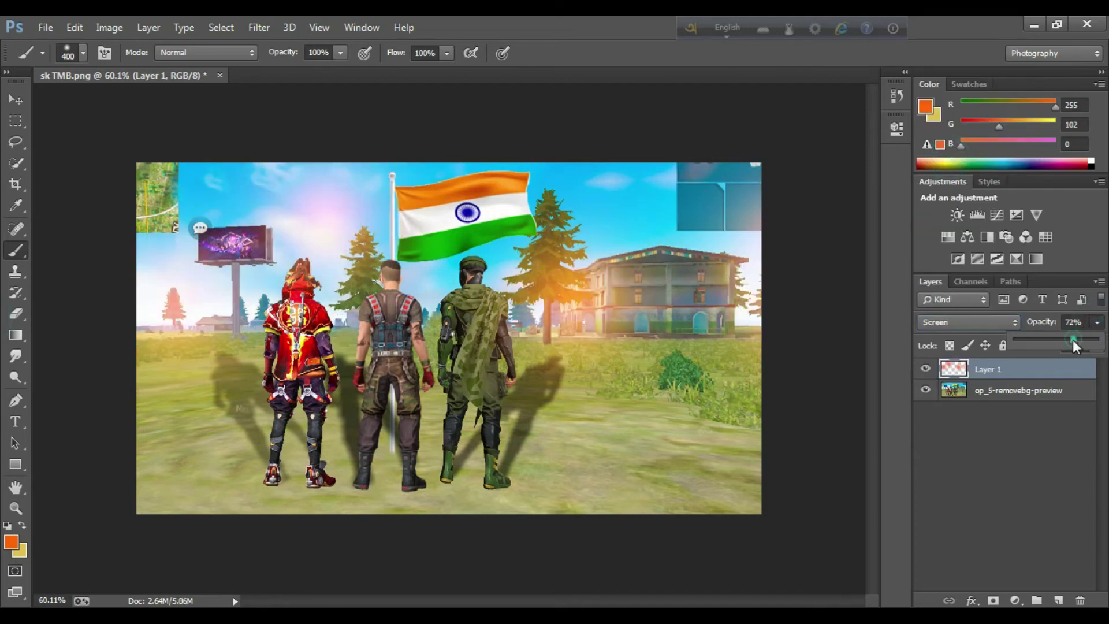
pyautogui.moveTo(1073, 339); pyautogui.dragTo(1076, 340)
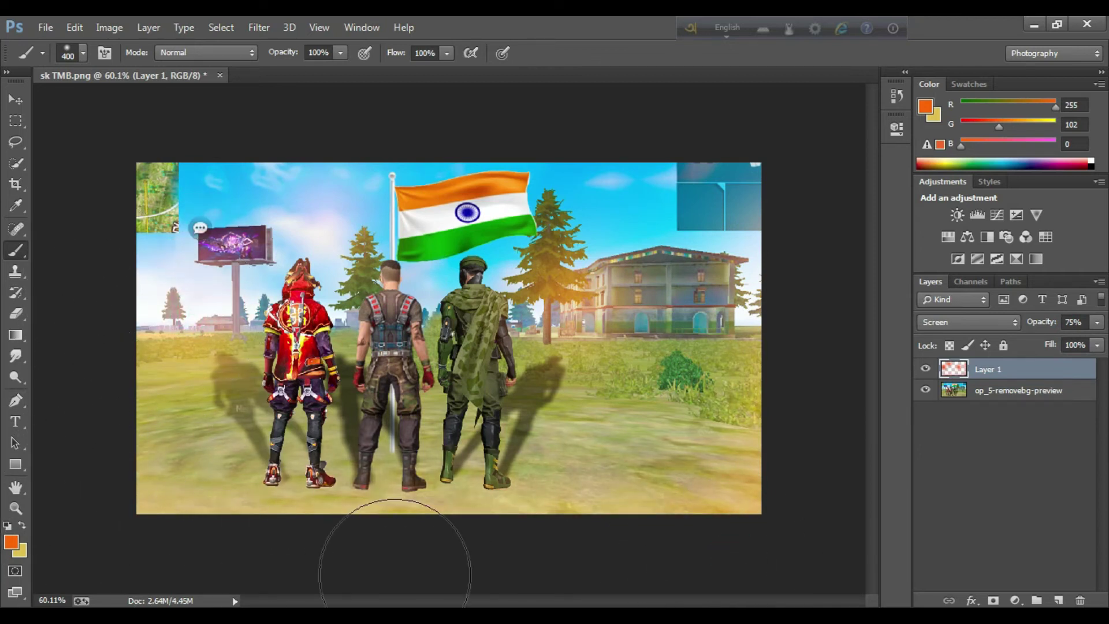
# Step: Paint another orange glow over the bushes at the image's right edge and merge the glow layer with the image layer
pyautogui.click(74, 27)
pyautogui.click(115, 60)
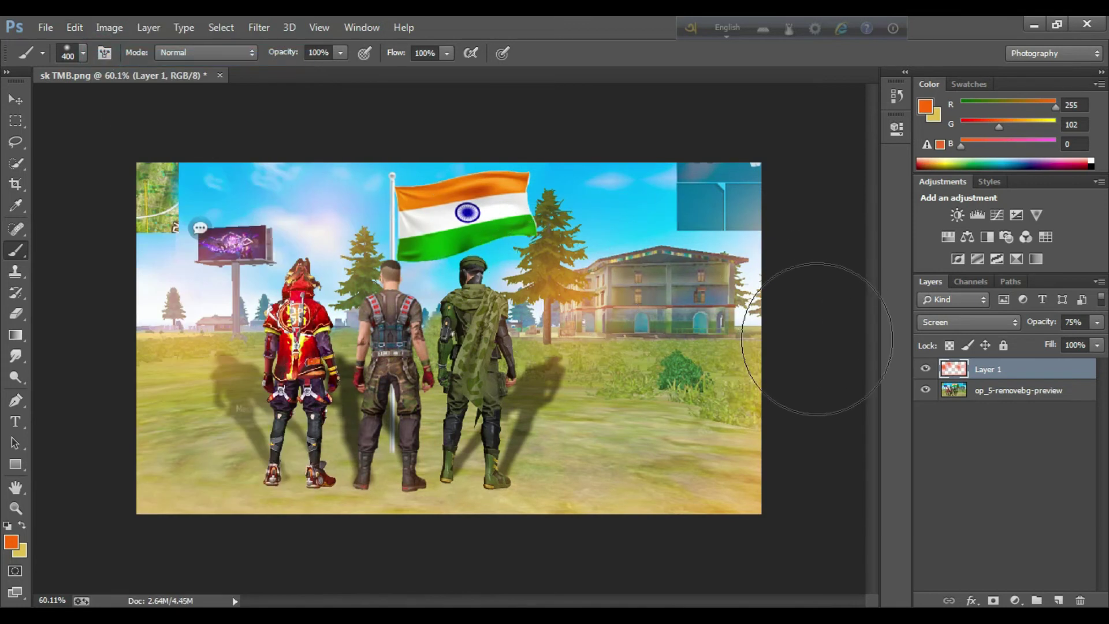
pyautogui.click(767, 407)
pyautogui.rightClick(1010, 402)
pyautogui.click(716, 481)
# Step: Open Color Efex Pro 4 and set Dark Contrasts to Brightness -31%, Contrast -18% and Saturation 47%
pyautogui.click(259, 27)
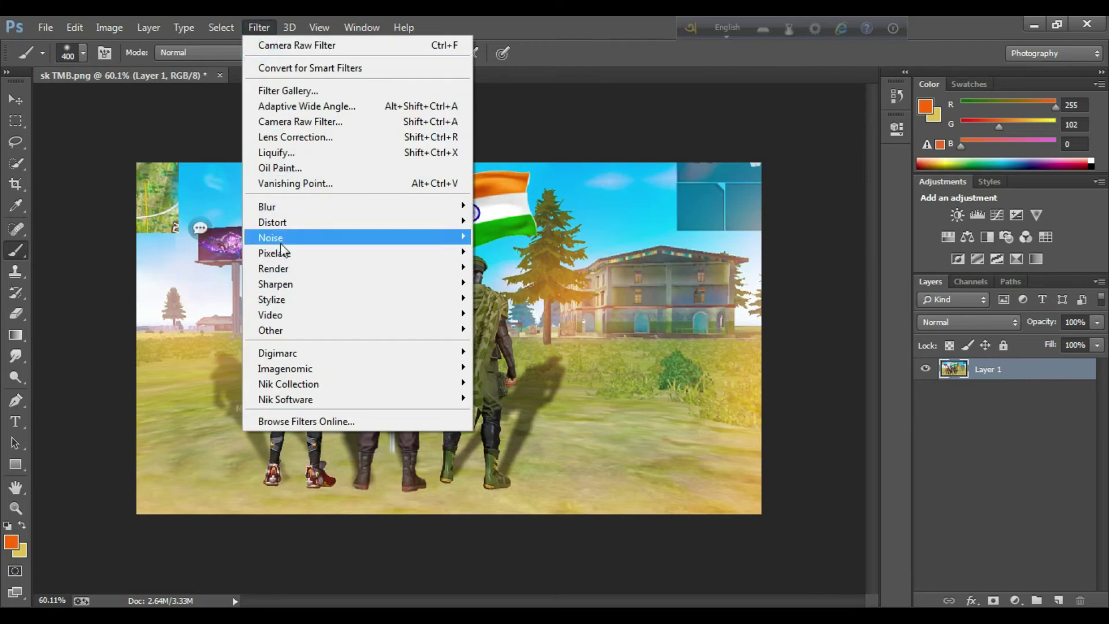
pyautogui.click(563, 377)
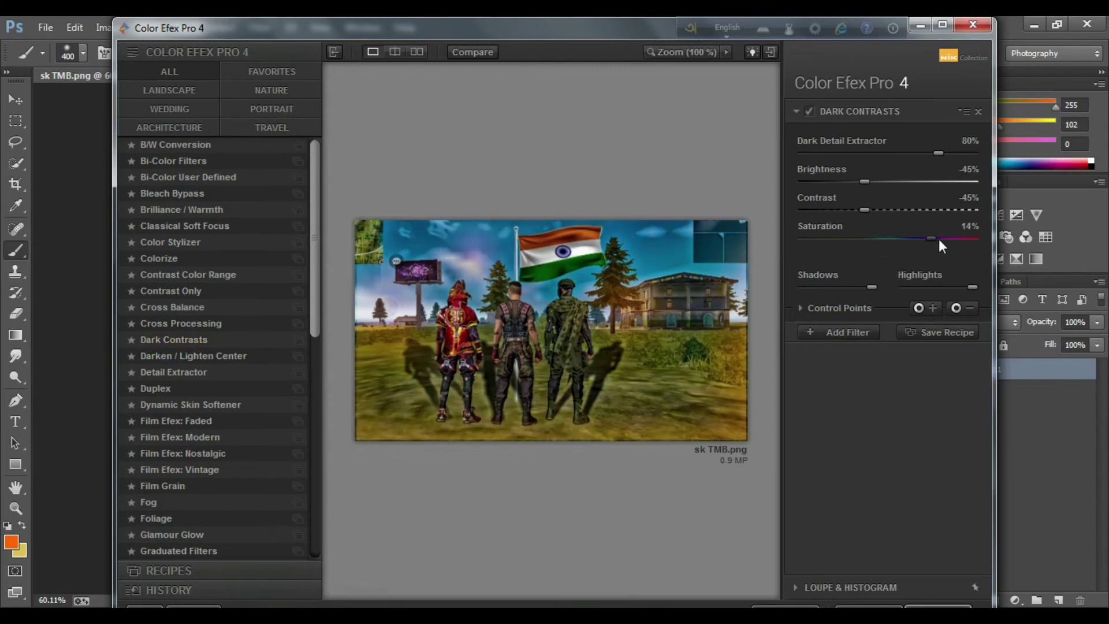
pyautogui.moveTo(886, 211); pyautogui.dragTo(897, 211)
pyautogui.click(882, 181)
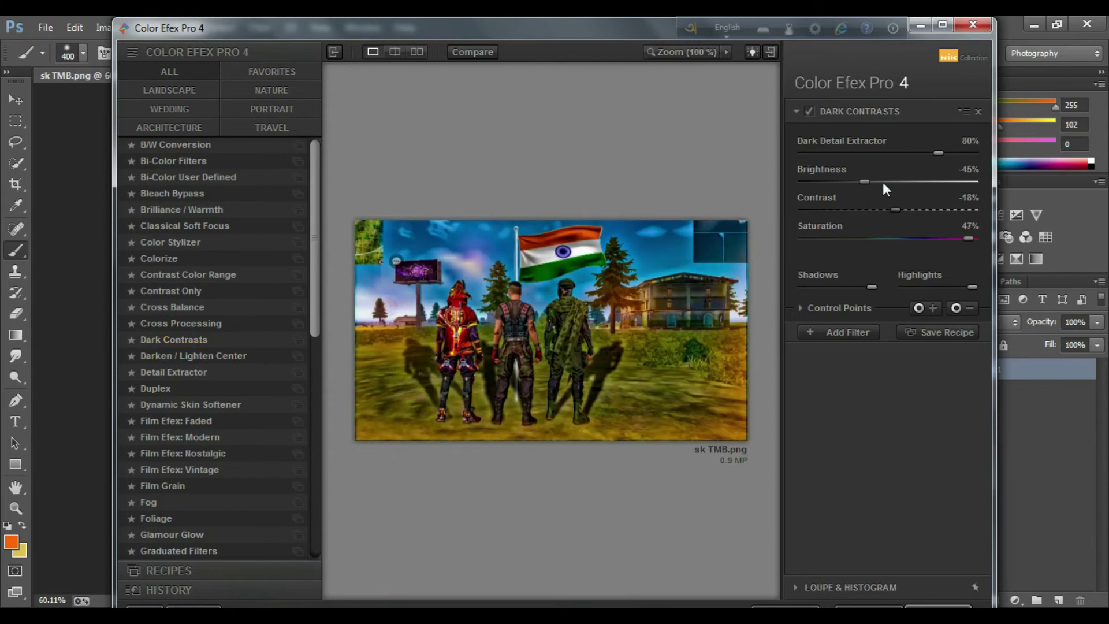
# Step: Place subtracting control points on the left horizon, the three characters and the building area, and apply the Dark Contrasts filter
pyautogui.click(376, 321)
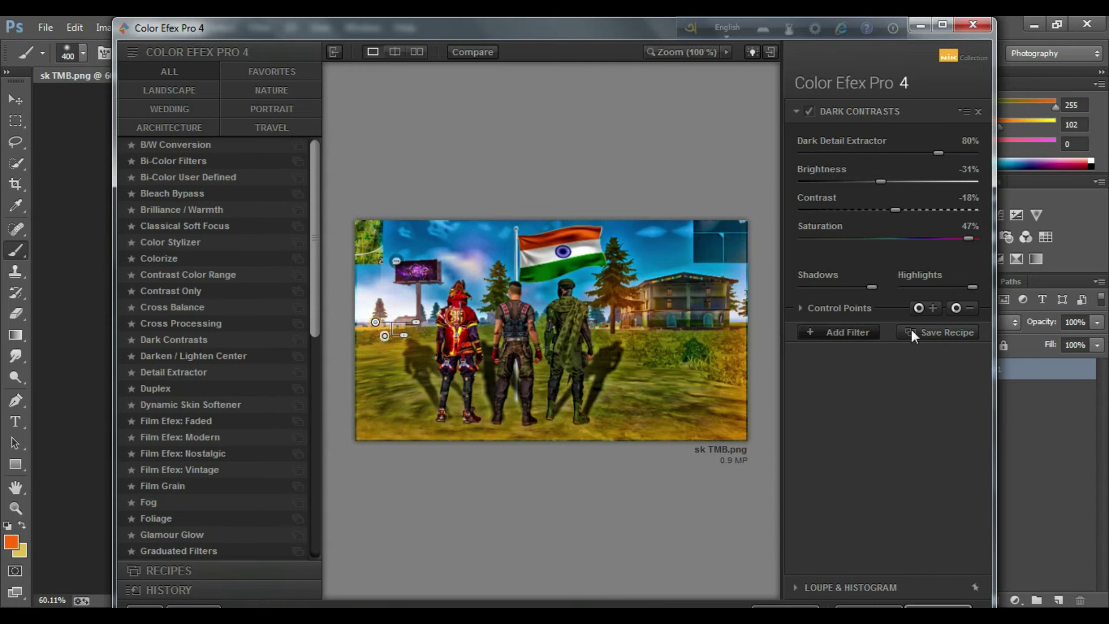
pyautogui.click(469, 318)
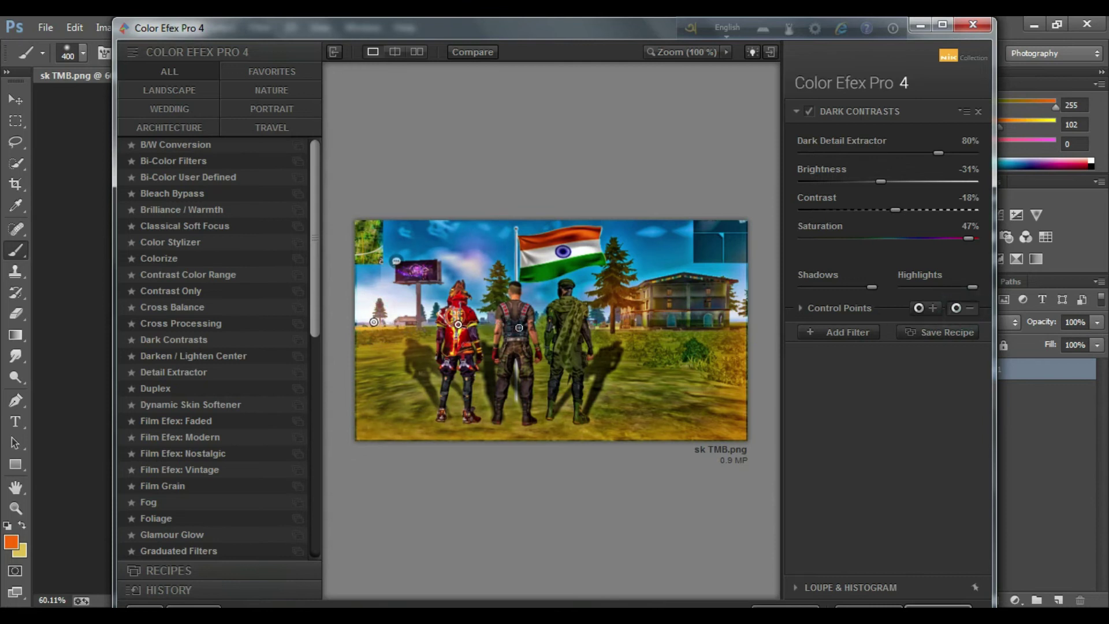
pyautogui.click(519, 328)
pyautogui.click(569, 343)
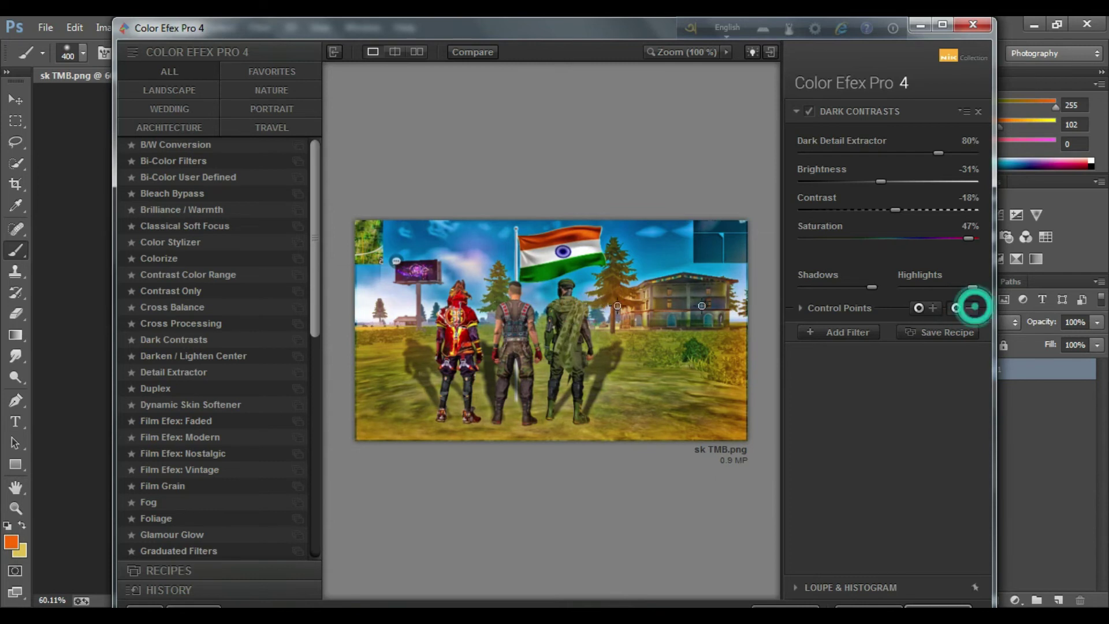
pyautogui.click(973, 306)
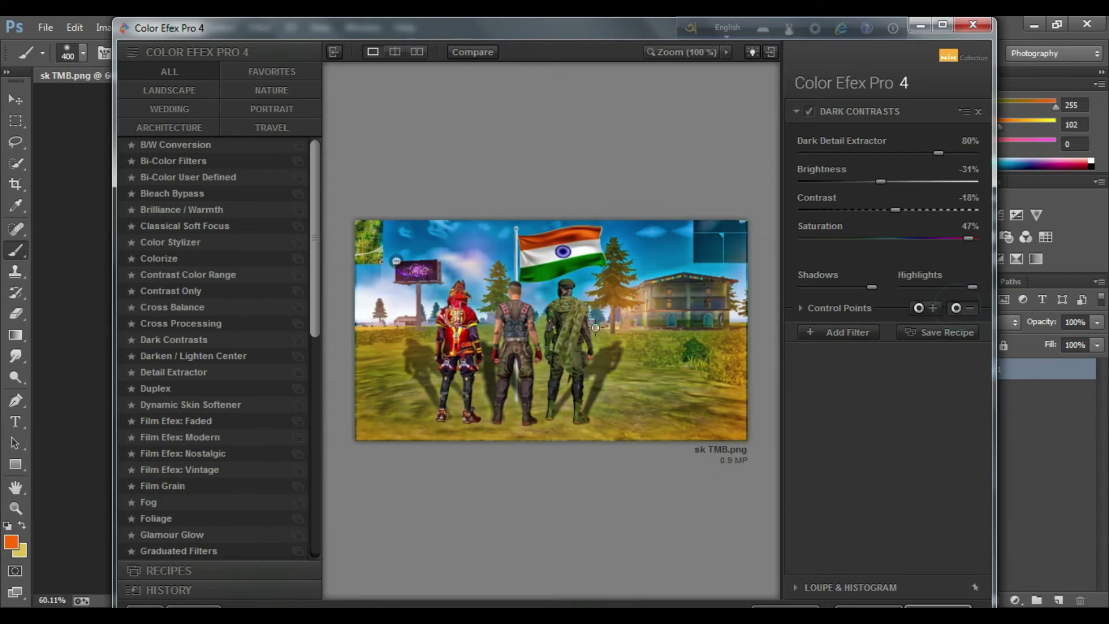
pyautogui.click(961, 606)
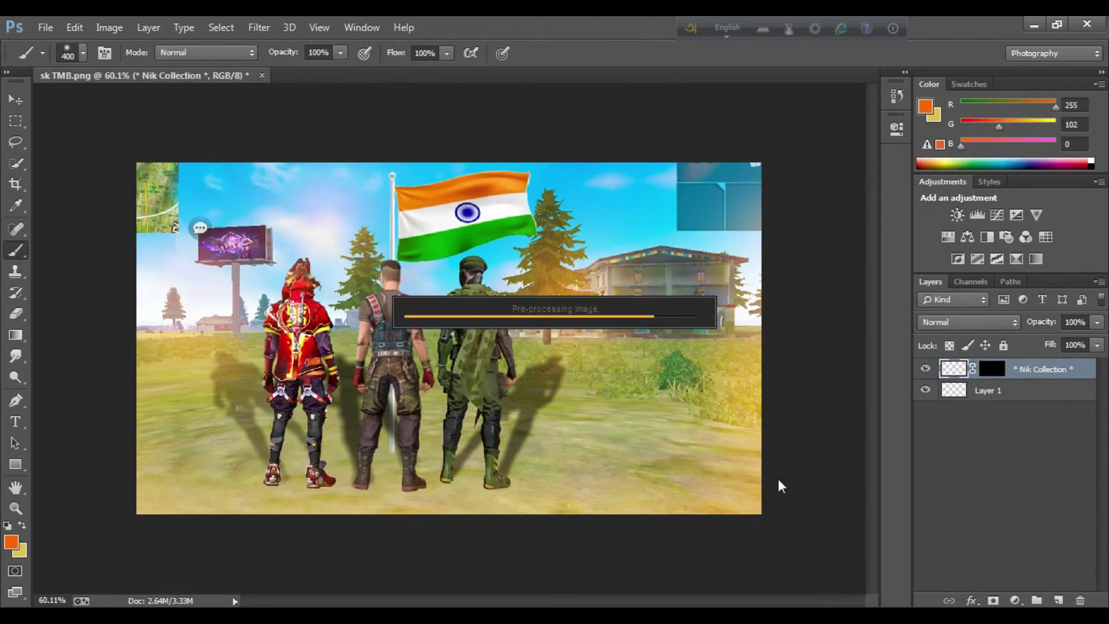
# Step: Merge the Dark Contrasts layer with the layer below it
pyautogui.scroll(1, 574, 379)
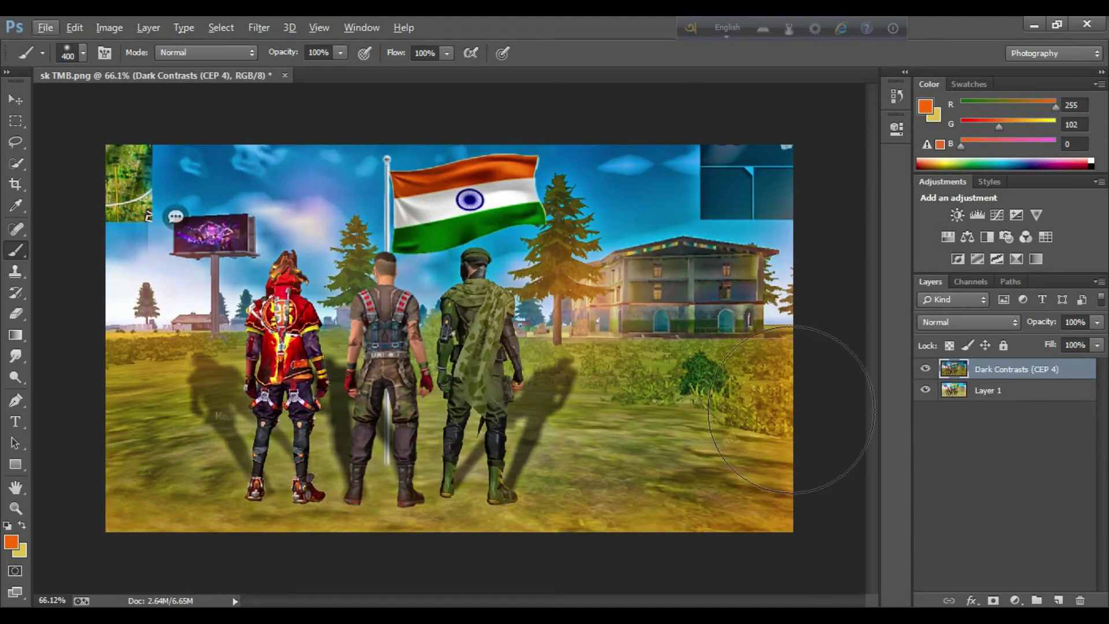
pyautogui.keyDown('shift'); pyautogui.click(1006, 397); pyautogui.keyUp('shift')
pyautogui.rightClick(1004, 396)
pyautogui.click(743, 483)
pyautogui.scroll(-1, 743, 483)
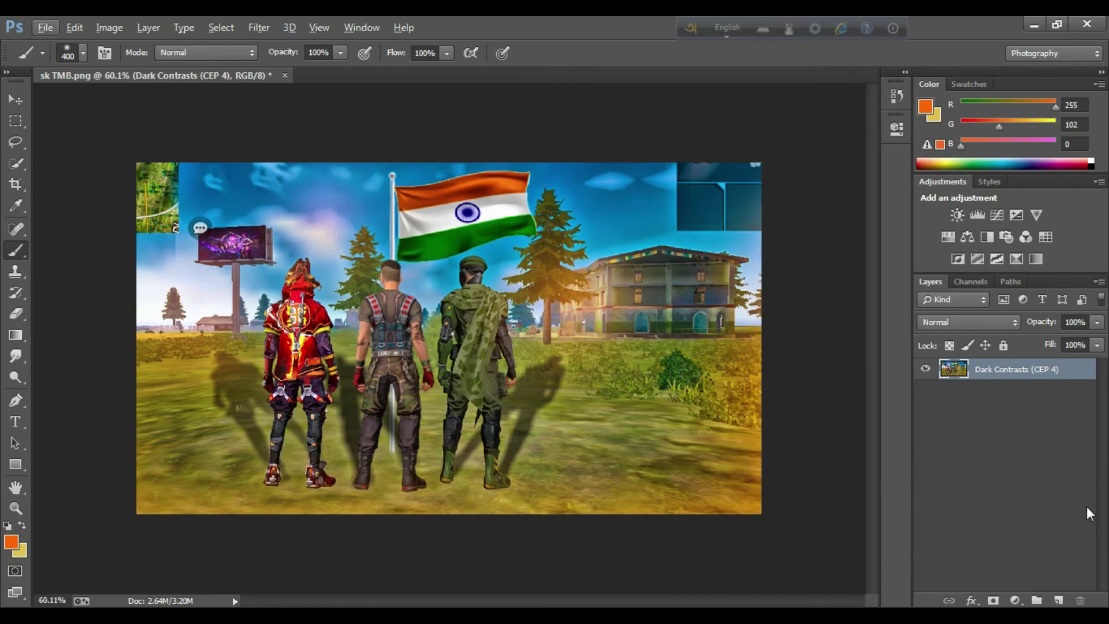
# Step: On a new layer, sample the orange-brown glow beside the building and paint soft glows over the image's outer edges
pyautogui.click(1057, 600)
pyautogui.press('alt')
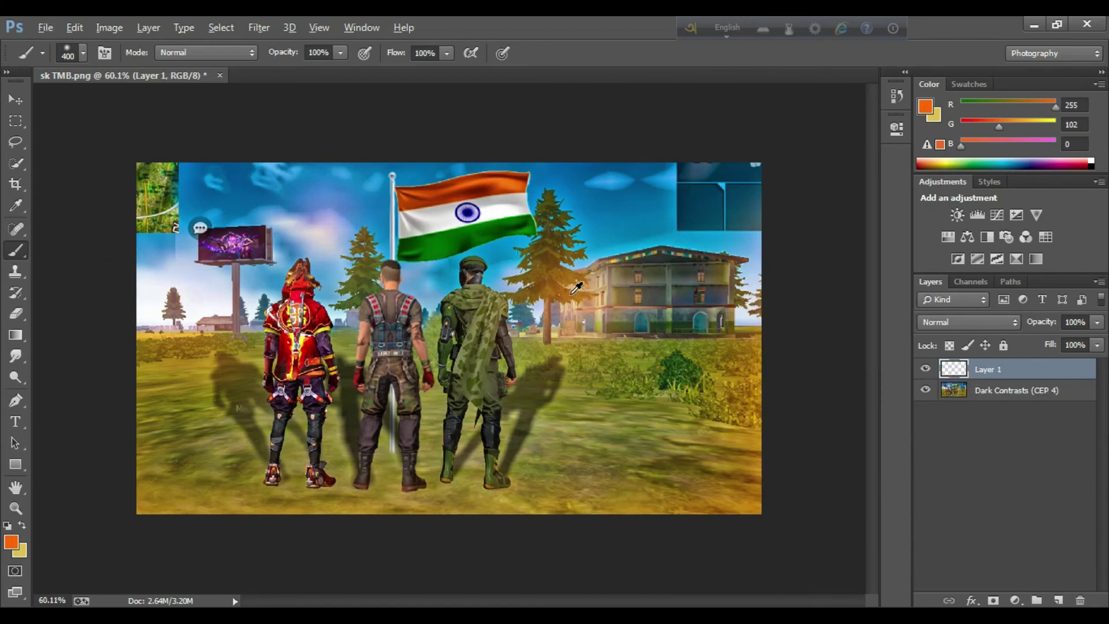
pyautogui.click(814, 176)
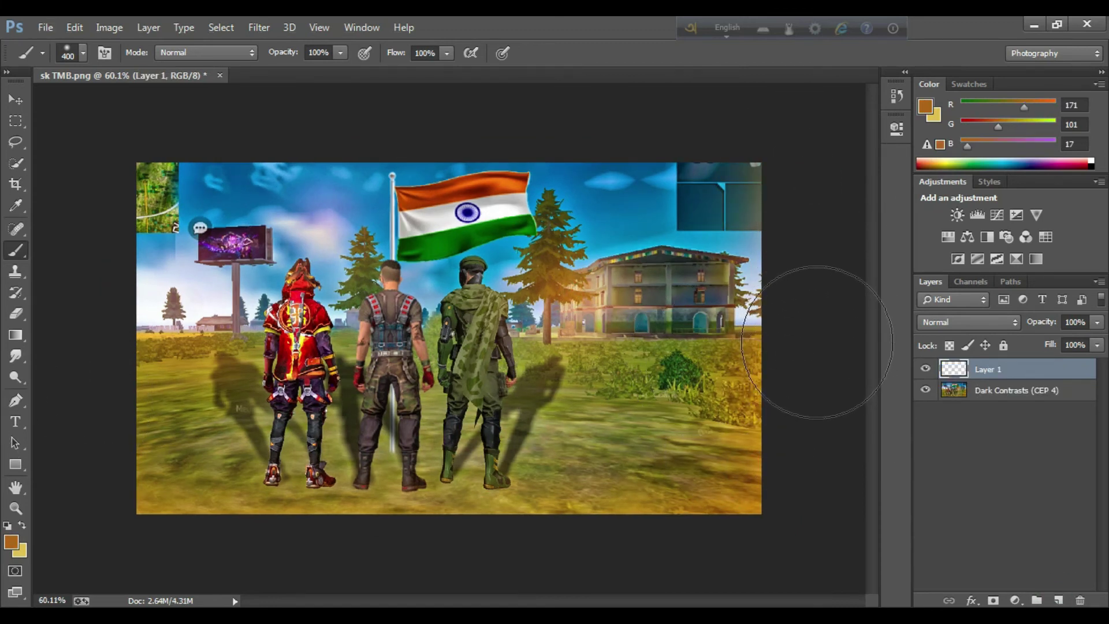
pyautogui.click(116, 453)
pyautogui.click(1096, 323)
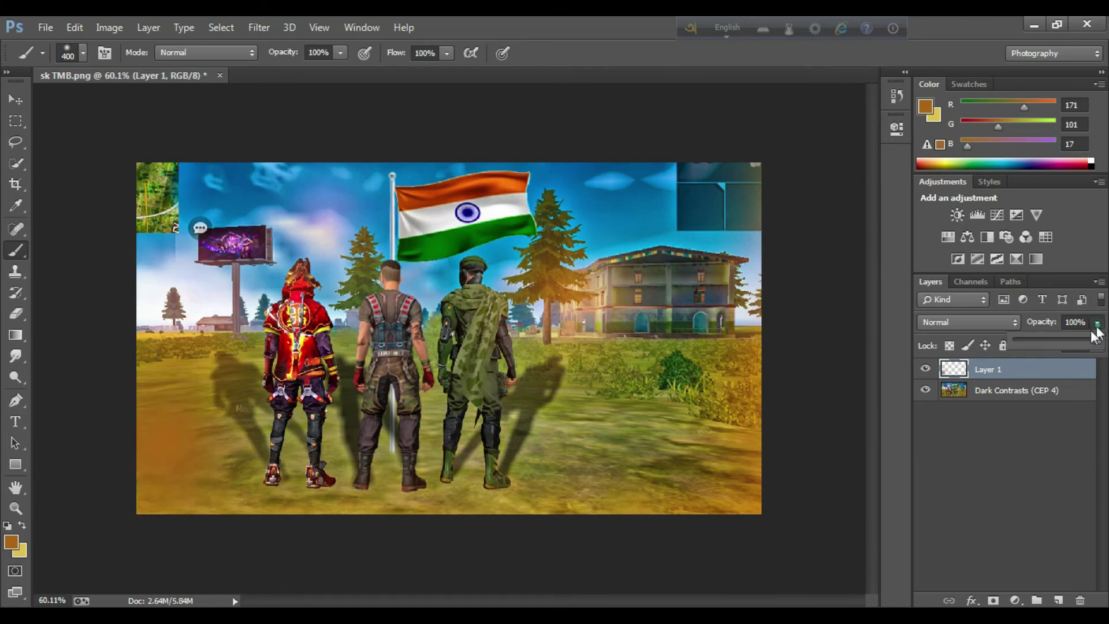
pyautogui.scroll(-1, 768, 296)
# Step: Merge the new glow layer with the Dark Contrasts layer
pyautogui.click(258, 27)
pyautogui.click(725, 178)
pyautogui.click(981, 389)
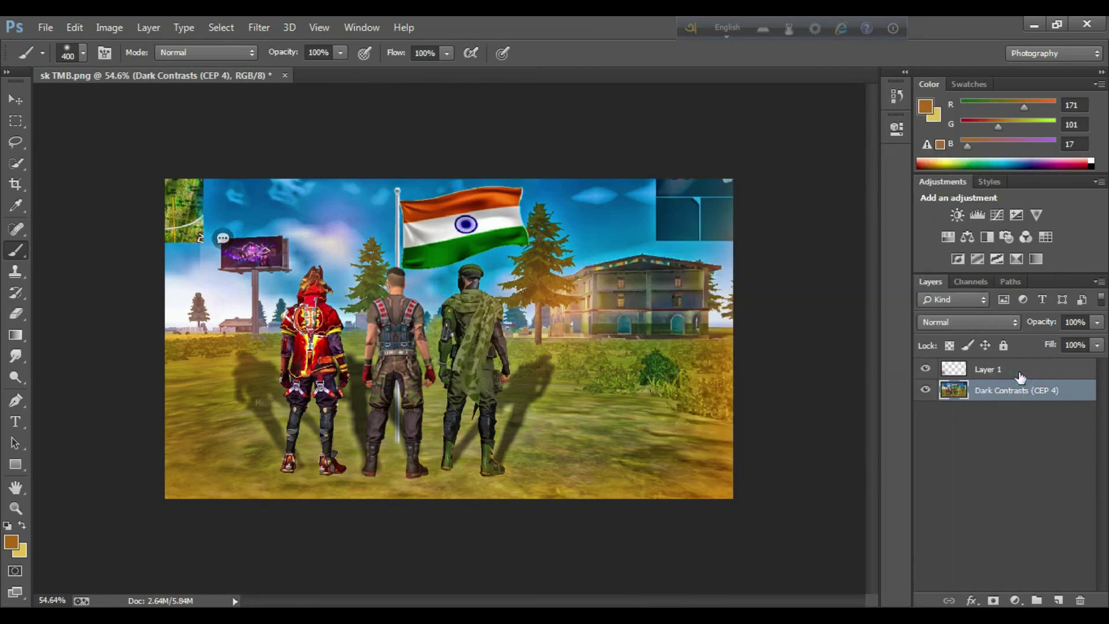
pyautogui.rightClick(1020, 376)
pyautogui.click(751, 478)
# Step: Open the Camera Raw filter and set Sharpening Amount to 9 and Luminance noise reduction to 13
pyautogui.click(259, 27)
pyautogui.click(462, 117)
pyautogui.moveTo(849, 375); pyautogui.dragTo(857, 349)
pyautogui.click(791, 193)
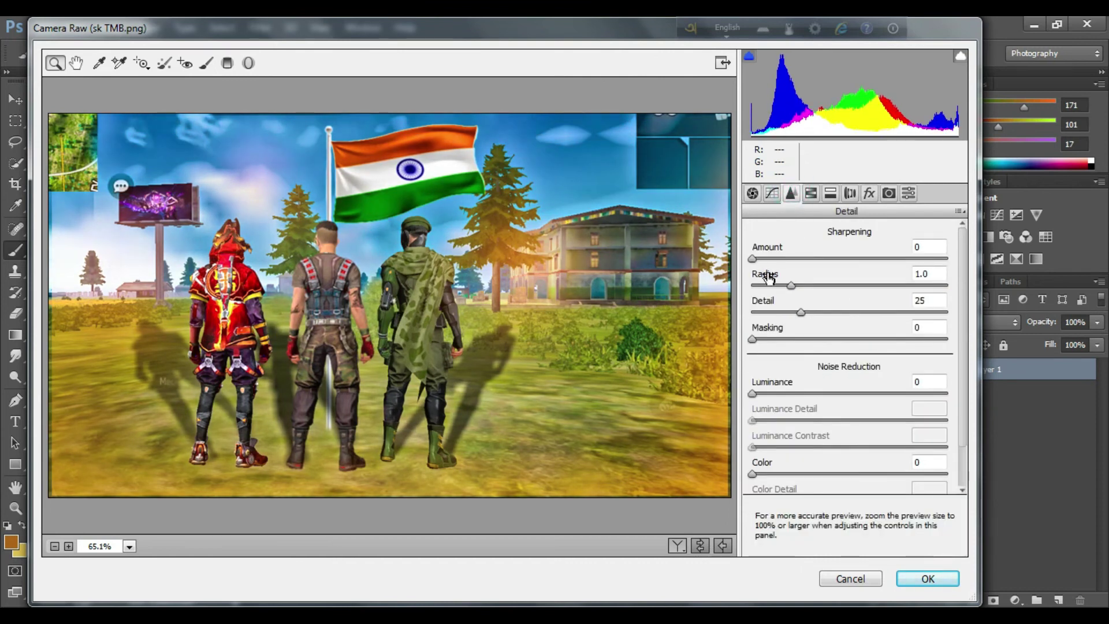
pyautogui.moveTo(753, 393); pyautogui.dragTo(778, 394)
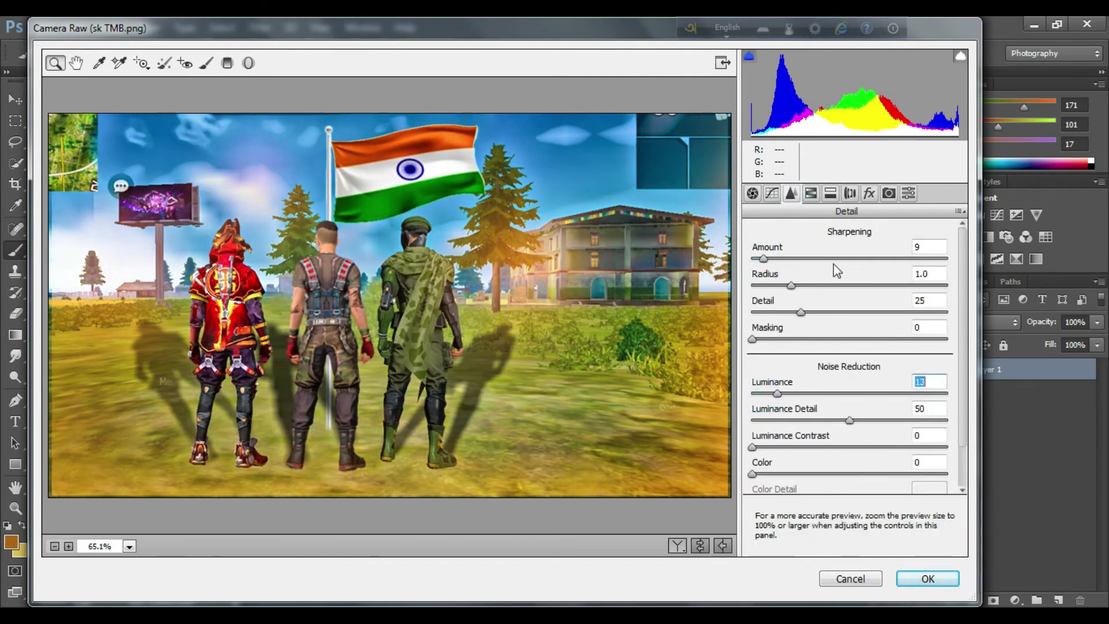
# Step: Adjust the Highlight Priority post-crop vignetting amount and apply the Camera Raw filter
pyautogui.click(870, 194)
pyautogui.moveTo(854, 404); pyautogui.dragTo(846, 404)
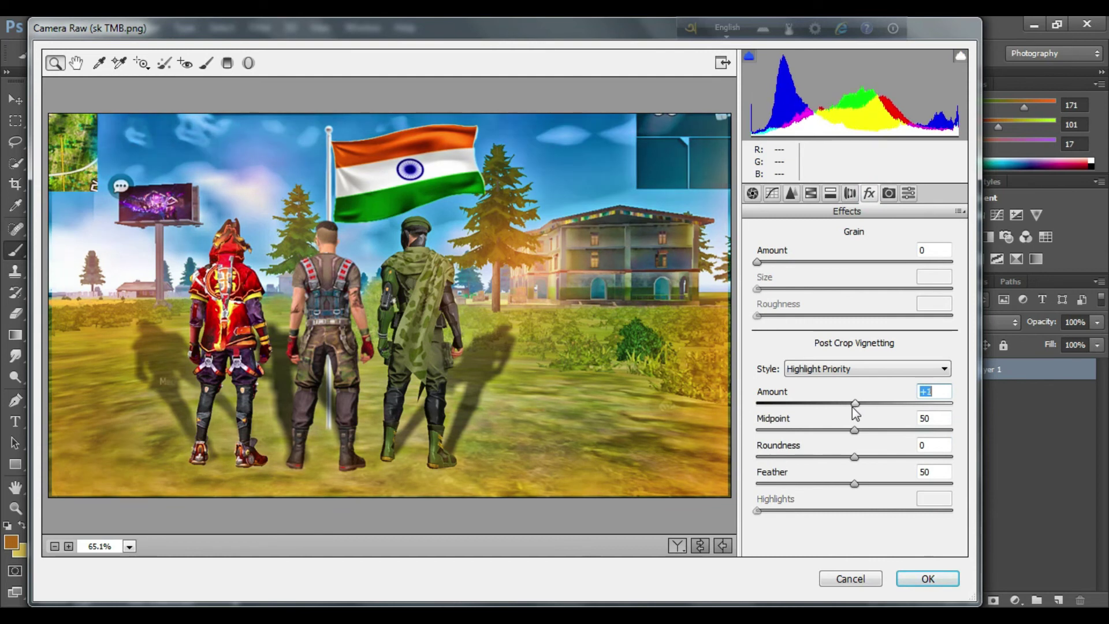
pyautogui.click(928, 577)
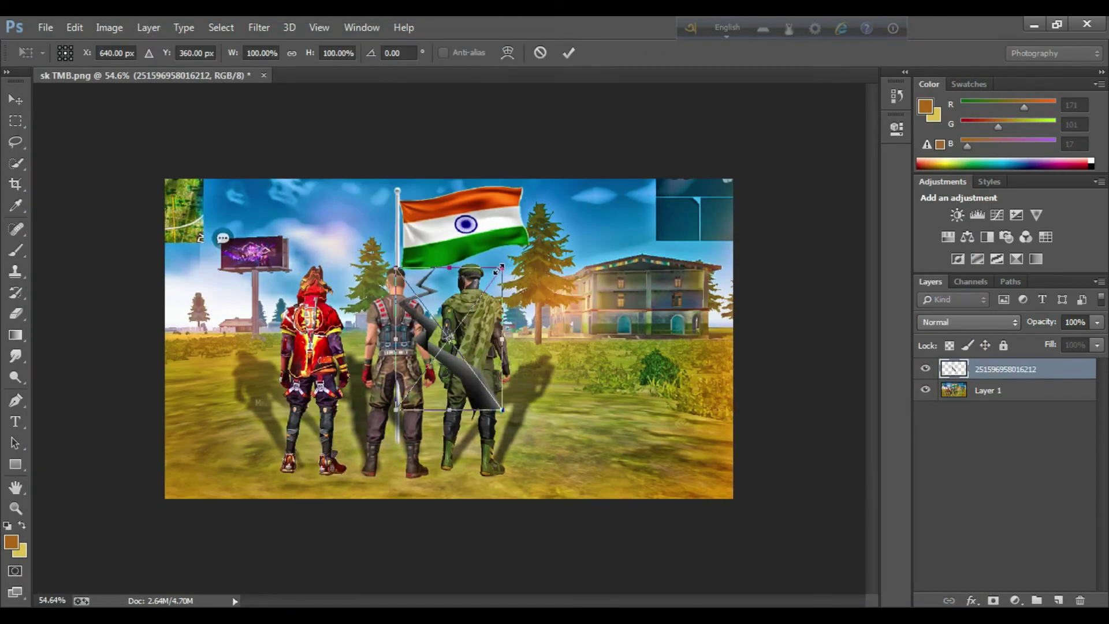
# Step: Scale the placed ground crack image to about 92% and position it on the grass beside the rightmost character, running off the lower edge
pyautogui.moveTo(497, 271); pyautogui.dragTo(485, 290)
pyautogui.moveTo(470, 362); pyautogui.dragTo(572, 473)
pyautogui.moveTo(587, 402)
pyautogui.mouseDown()
pyautogui.moveTo(600, 370)
pyautogui.moveTo(601, 385)
pyautogui.mouseUp()
pyautogui.moveTo(584, 430)
pyautogui.mouseDown()
pyautogui.moveTo(601, 440)
pyautogui.moveTo(631, 430)
pyautogui.mouseUp()
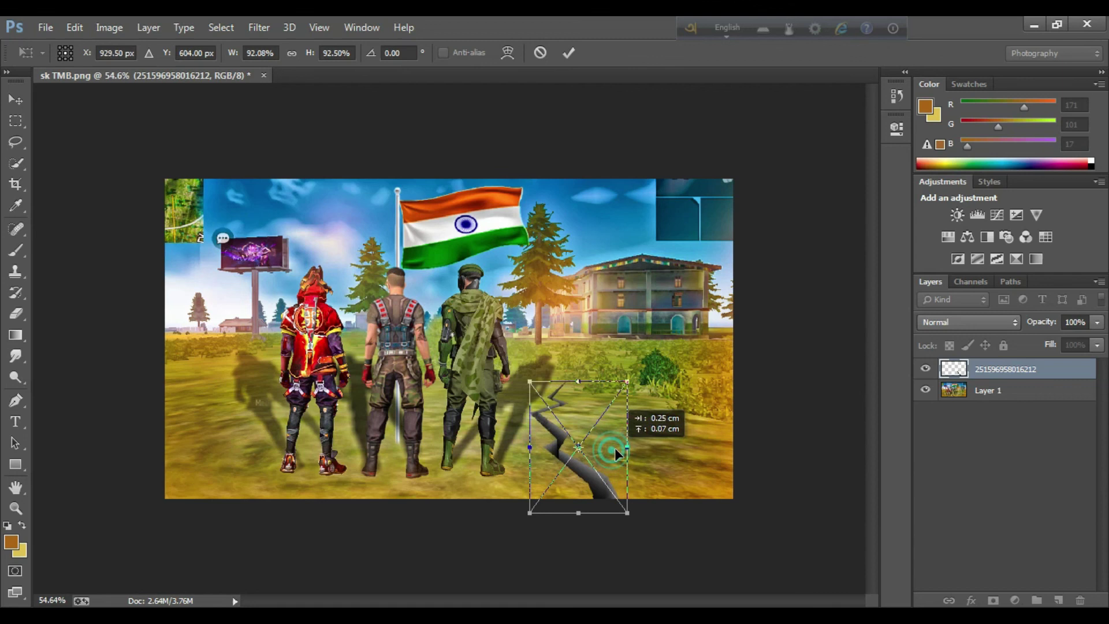
pyautogui.click(569, 53)
# Step: Merge the ground crack layer with the image layer below it
pyautogui.press('b')
pyautogui.click(683, 350)
pyautogui.click(433, 237)
pyautogui.keyDown('ctrl'); pyautogui.click(996, 393); pyautogui.keyUp('ctrl')
pyautogui.rightClick(996, 395)
pyautogui.click(739, 479)
# Step: Paint an orange-brown glow along the image's right edge on a new layer and set its blend mode to Screen
pyautogui.press('alt')
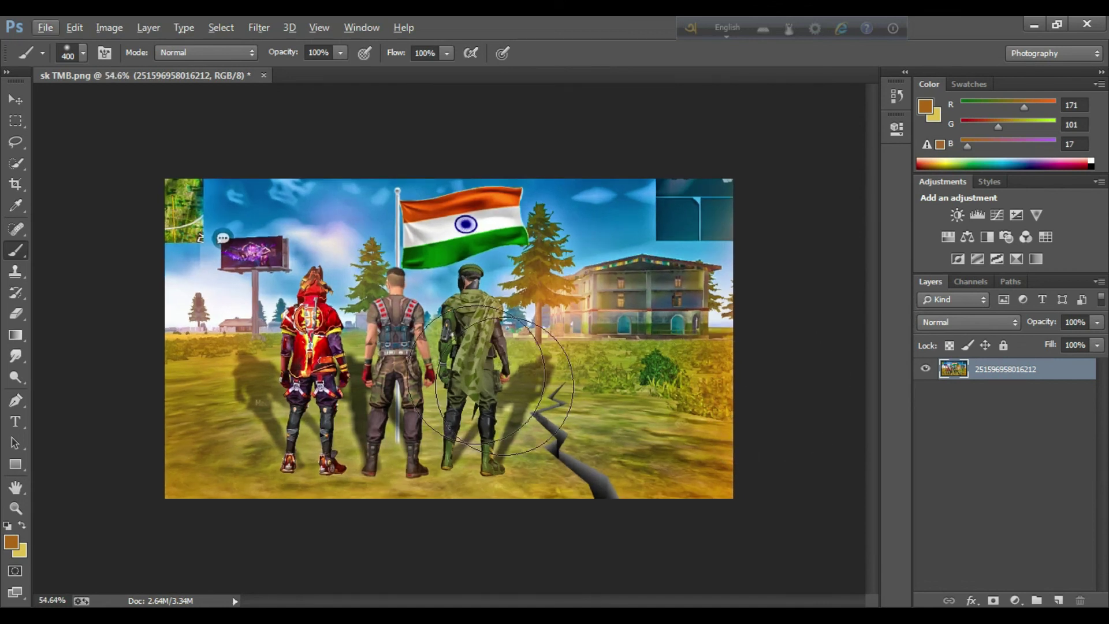
pyautogui.click(1055, 594)
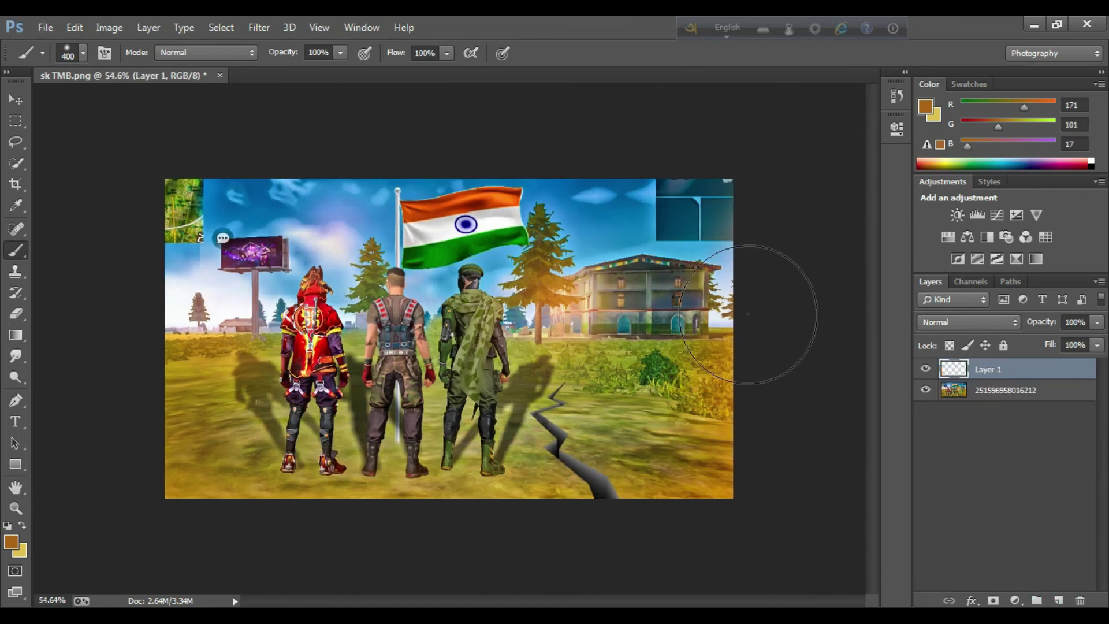
pyautogui.moveTo(748, 314); pyautogui.dragTo(783, 380)
pyautogui.click(989, 325)
pyautogui.click(936, 151)
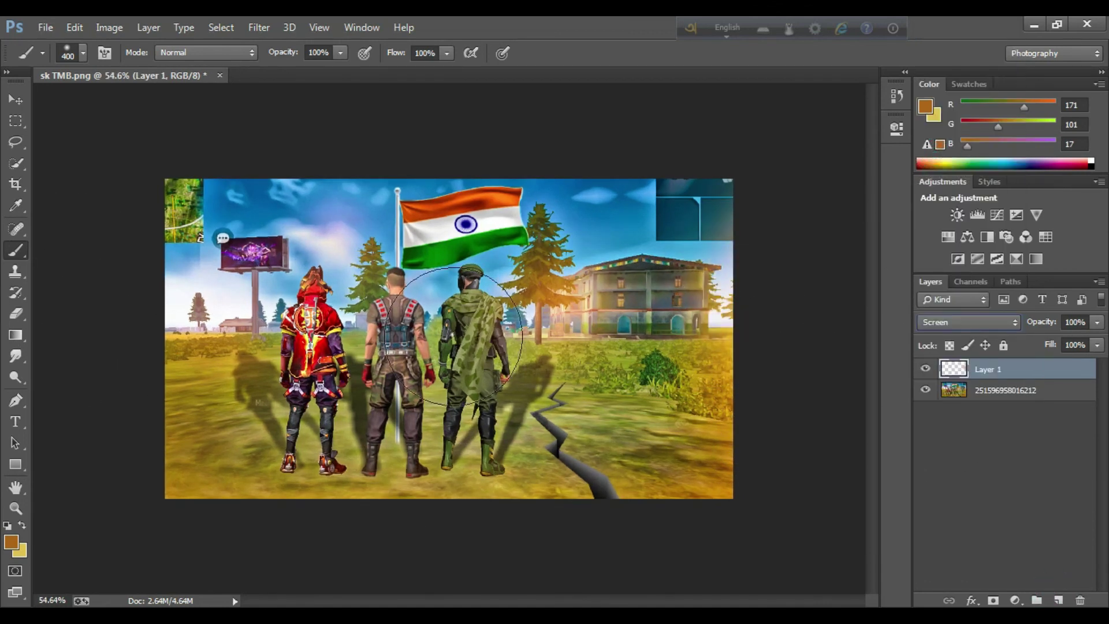
# Step: Set the Screen glow layer's opacity to 49% and merge it with the image layer
pyautogui.click(1096, 322)
pyautogui.moveTo(1096, 340); pyautogui.dragTo(1070, 340)
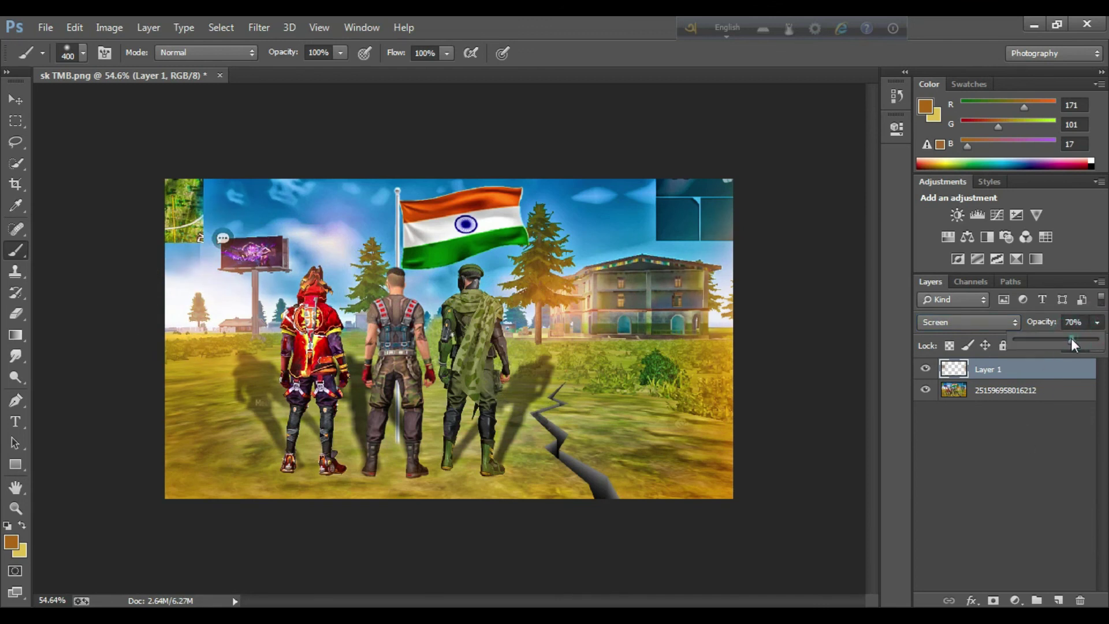
pyautogui.click(551, 289)
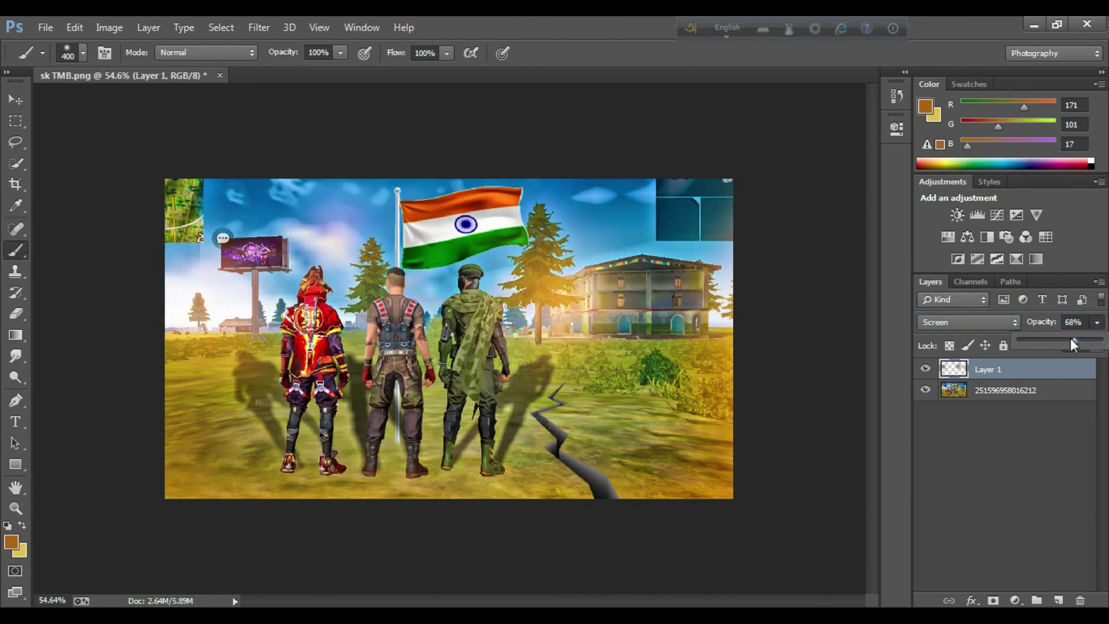
pyautogui.click(360, 252)
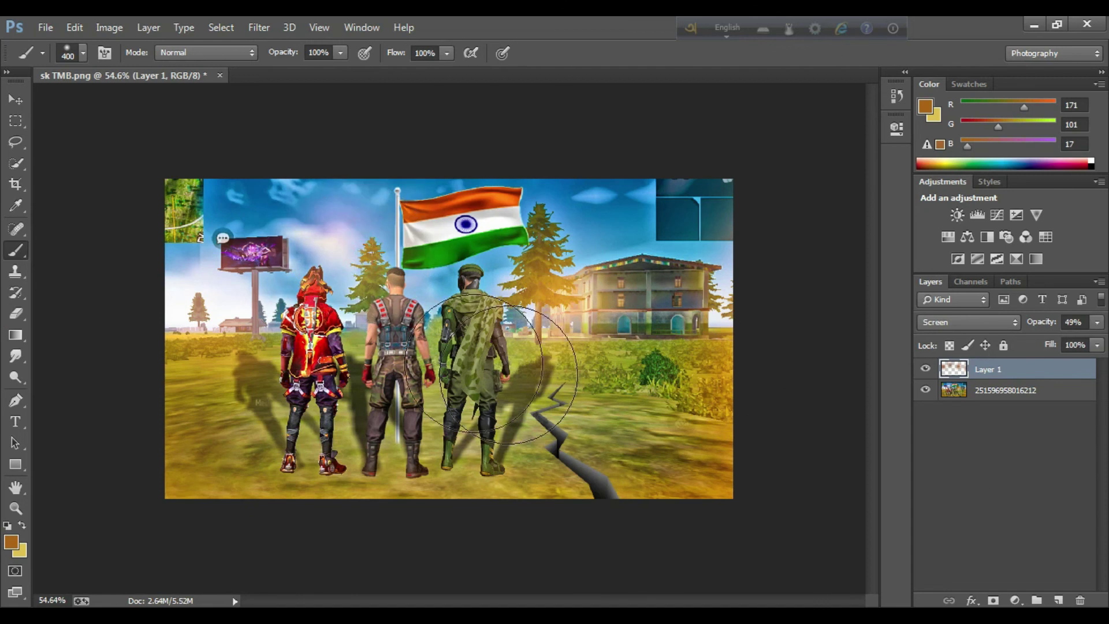
pyautogui.rightClick(1002, 395)
pyautogui.click(719, 482)
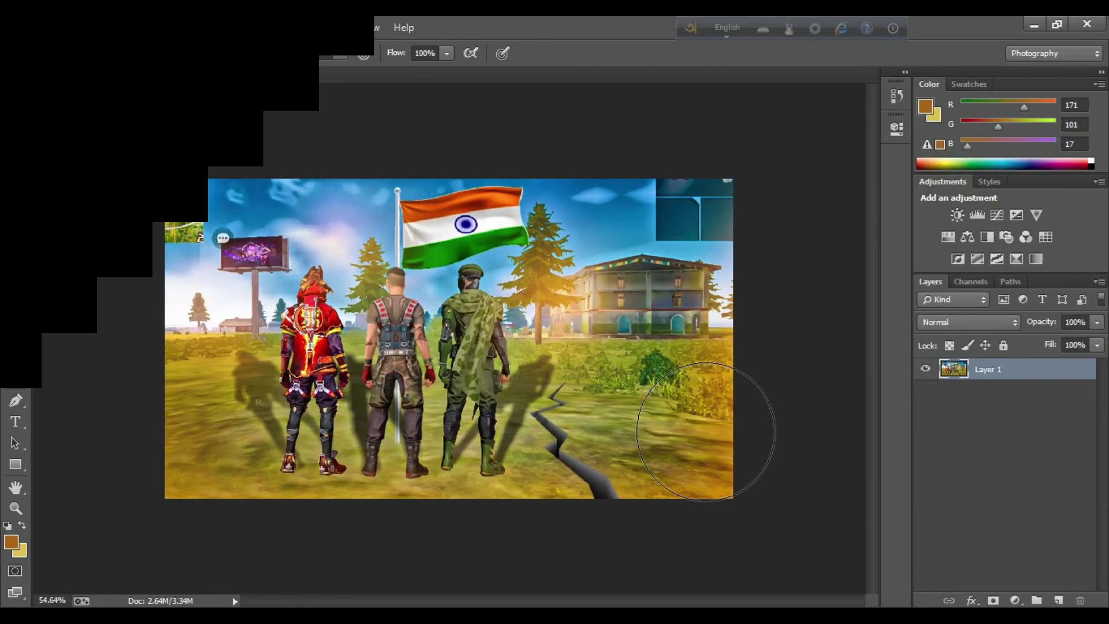